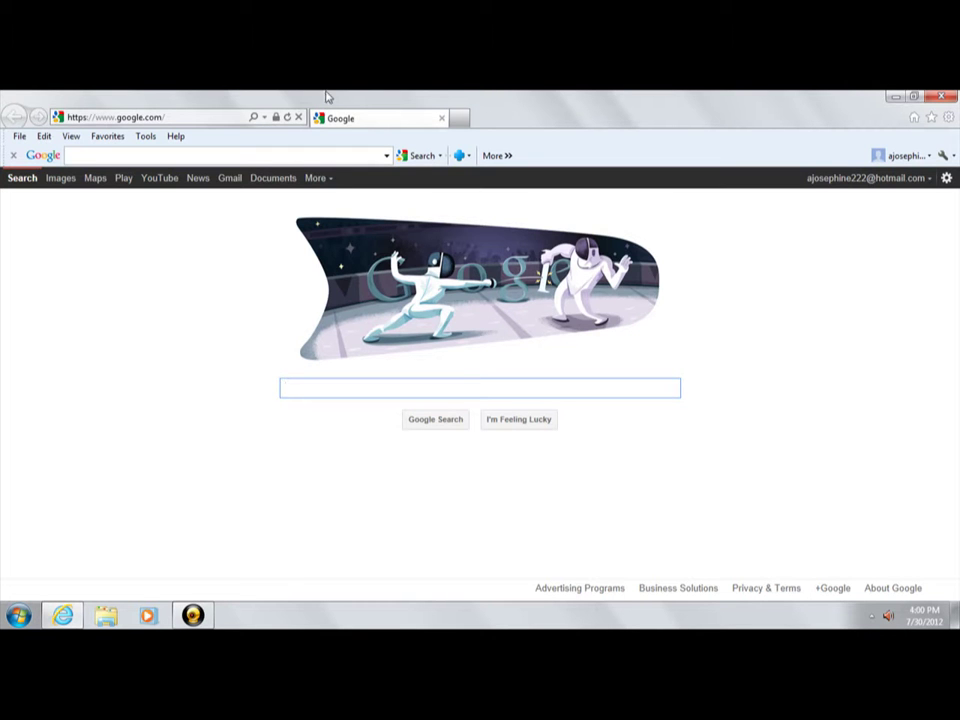
- Open the YouTube Inbox from address-bar history and switch between it and the account playlists panel
click(266, 121)
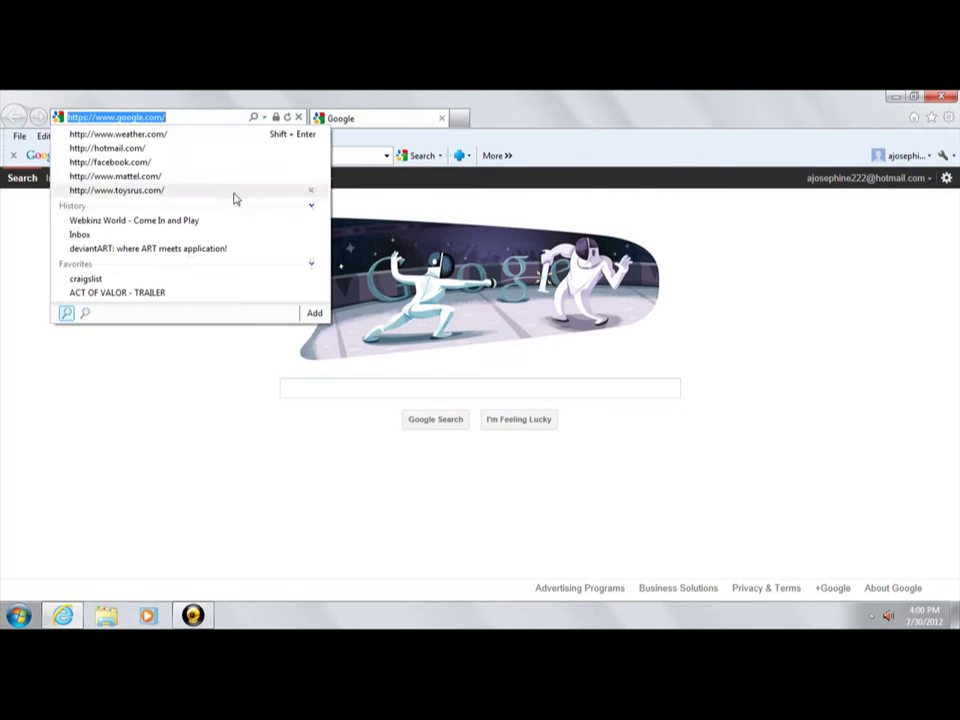
click(178, 236)
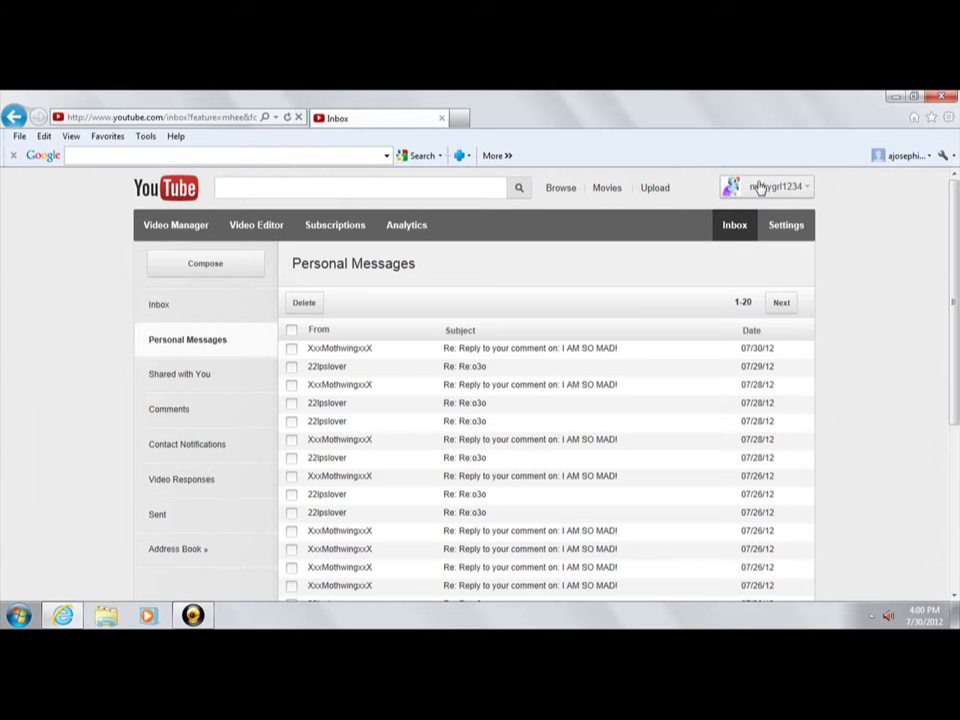
click(761, 189)
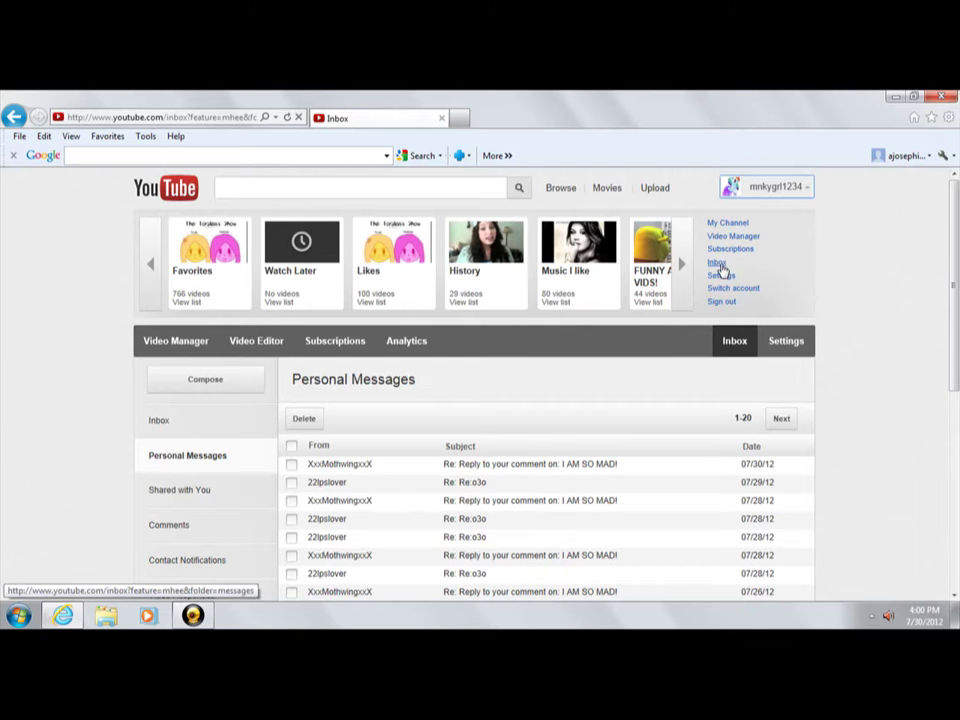
click(718, 263)
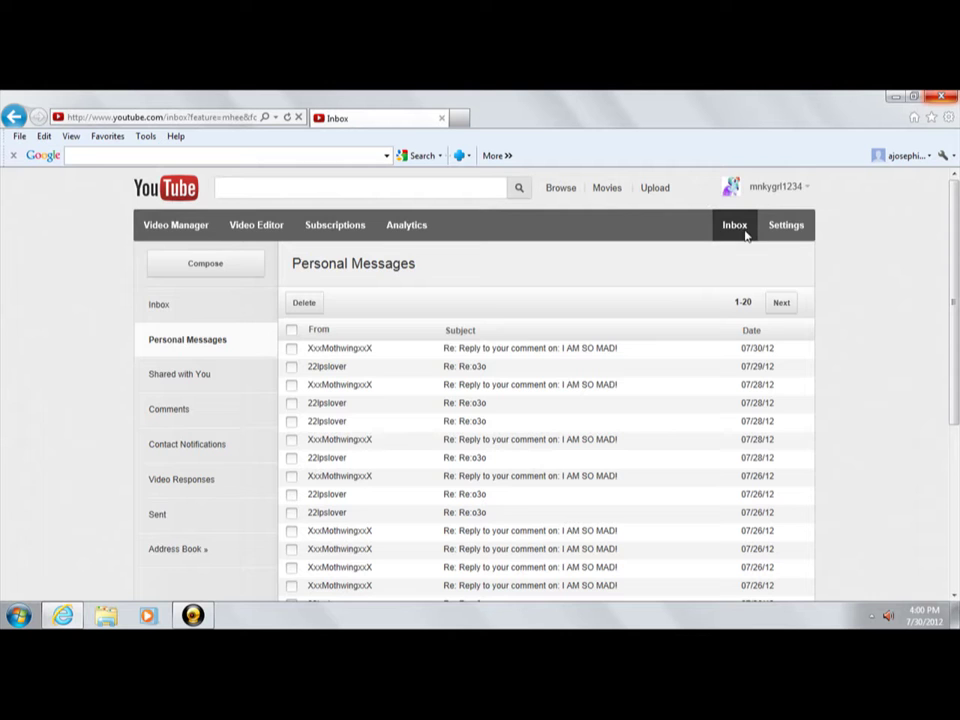
click(758, 192)
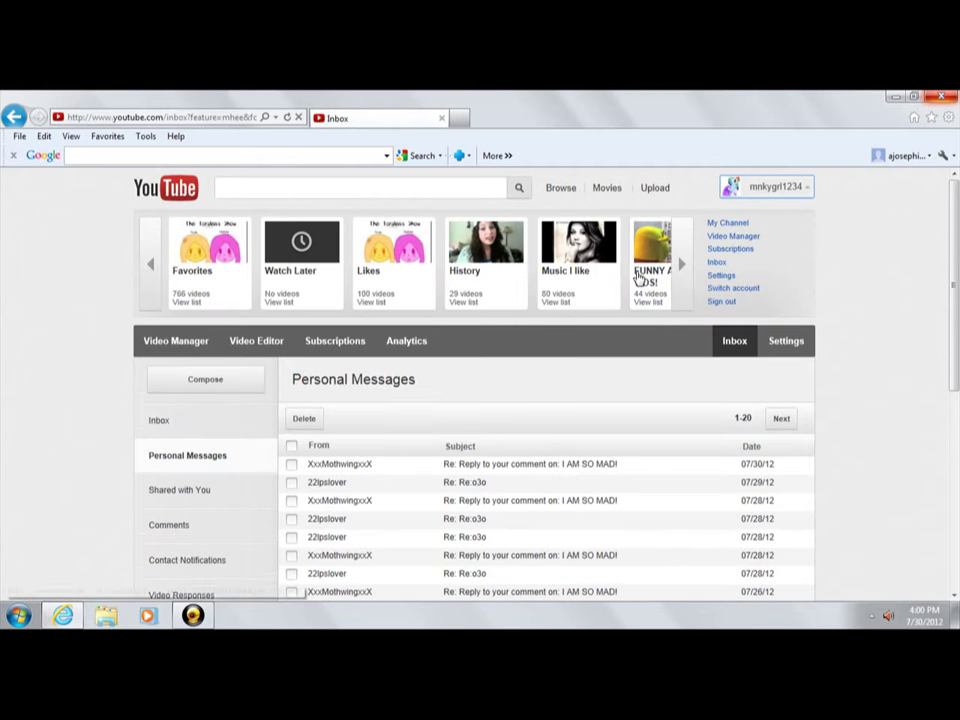
click(716, 263)
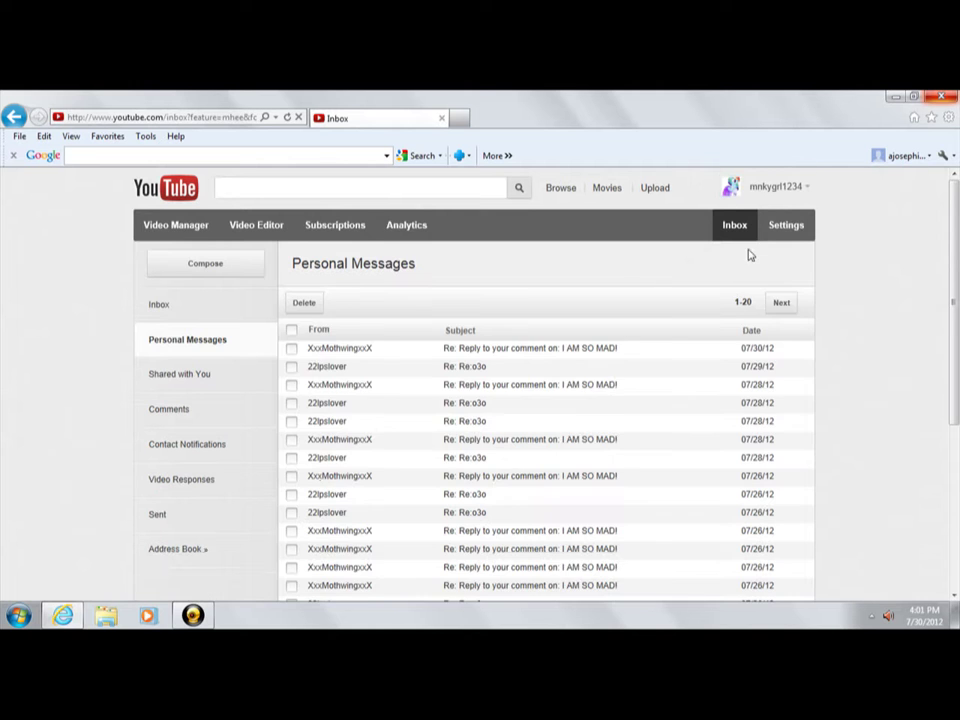
click(767, 200)
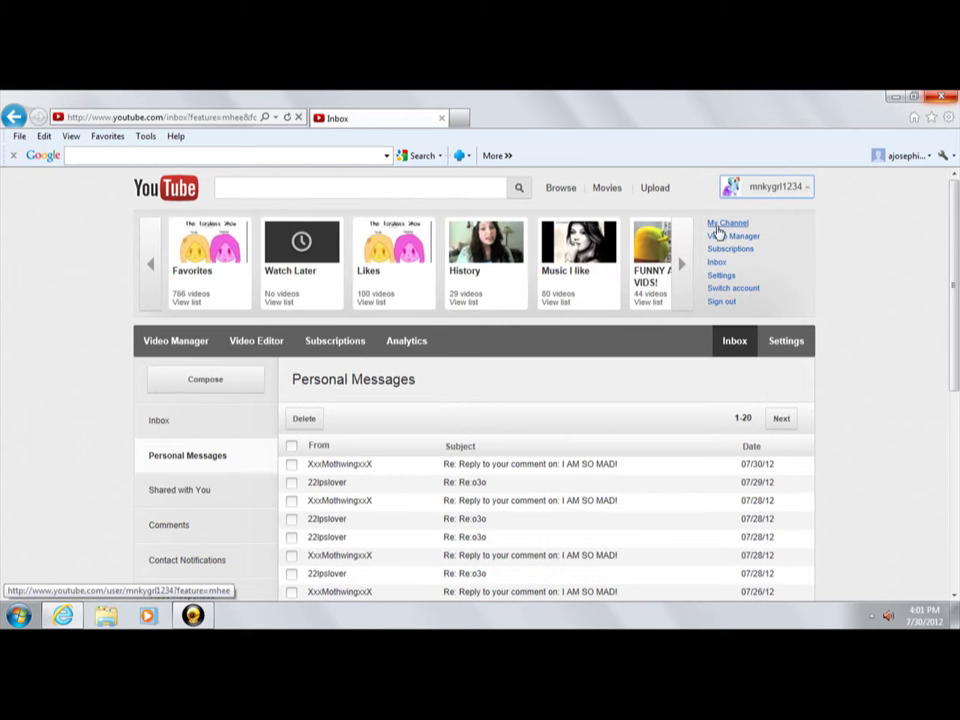
- Go to My Channel from the account dropdown
click(716, 226)
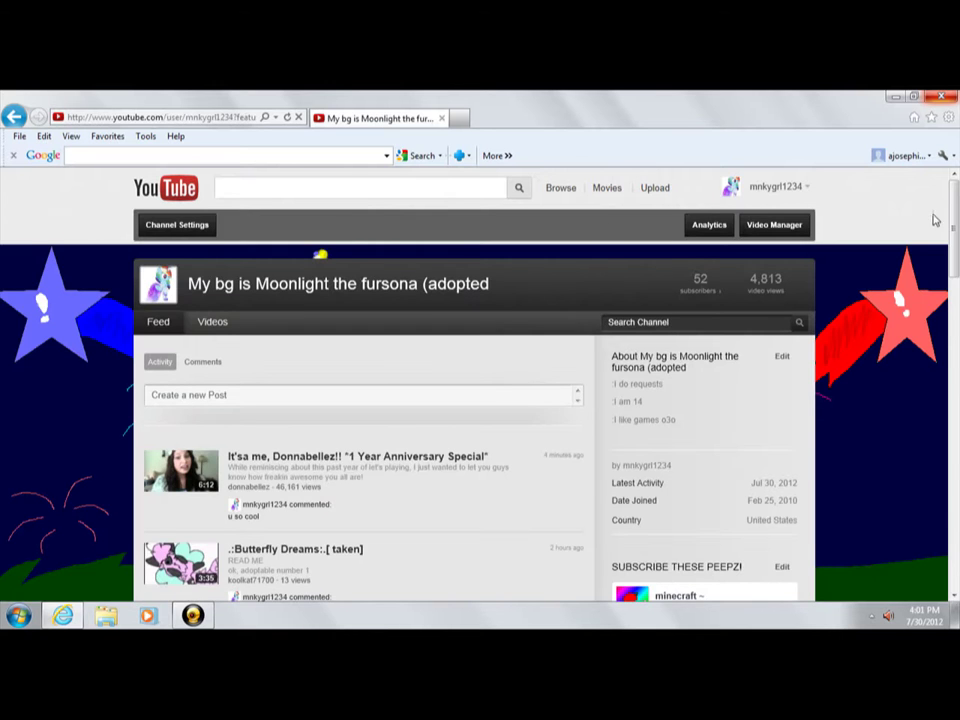
mouse_move(955, 225)
mouse_down()
mouse_move(955, 345)
mouse_move(956, 325)
mouse_up()
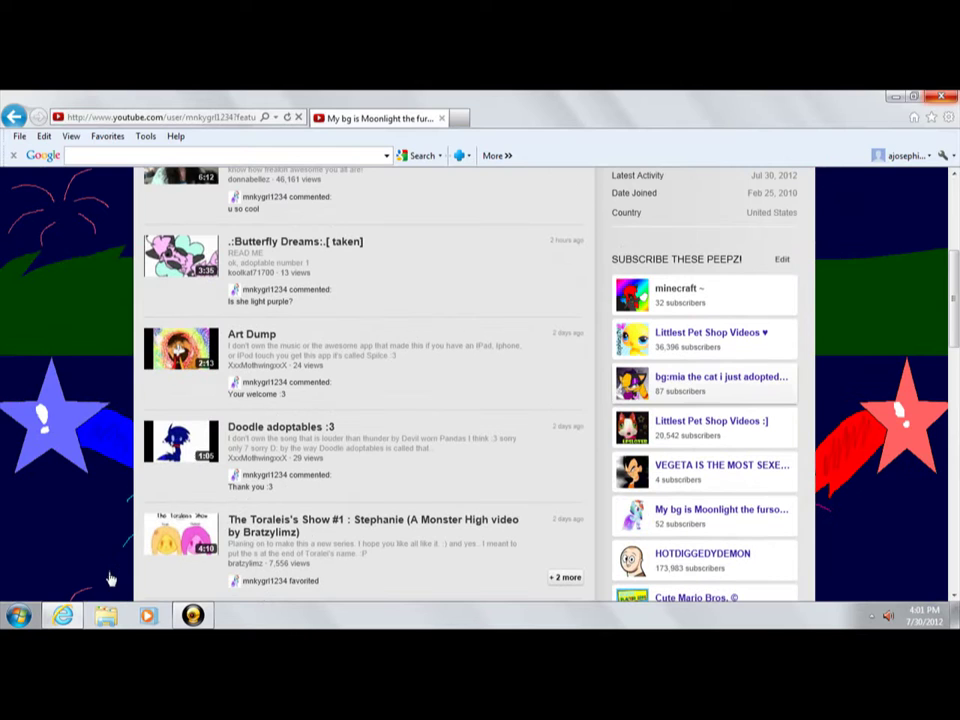
- Bring up the Libraries window and open the Pictures library
click(106, 615)
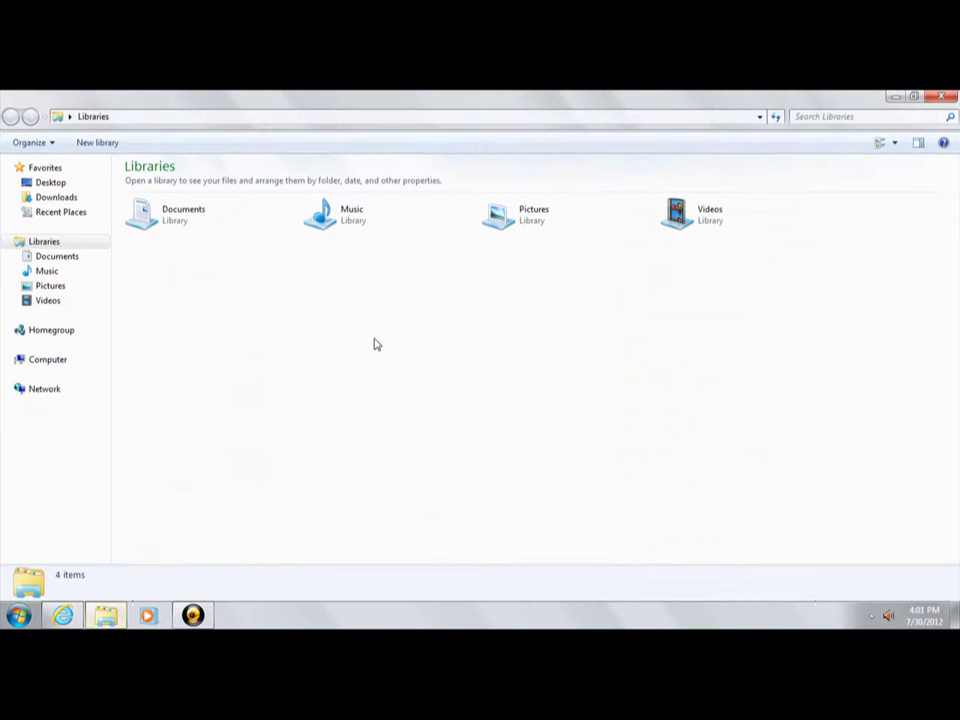
double_click(536, 219)
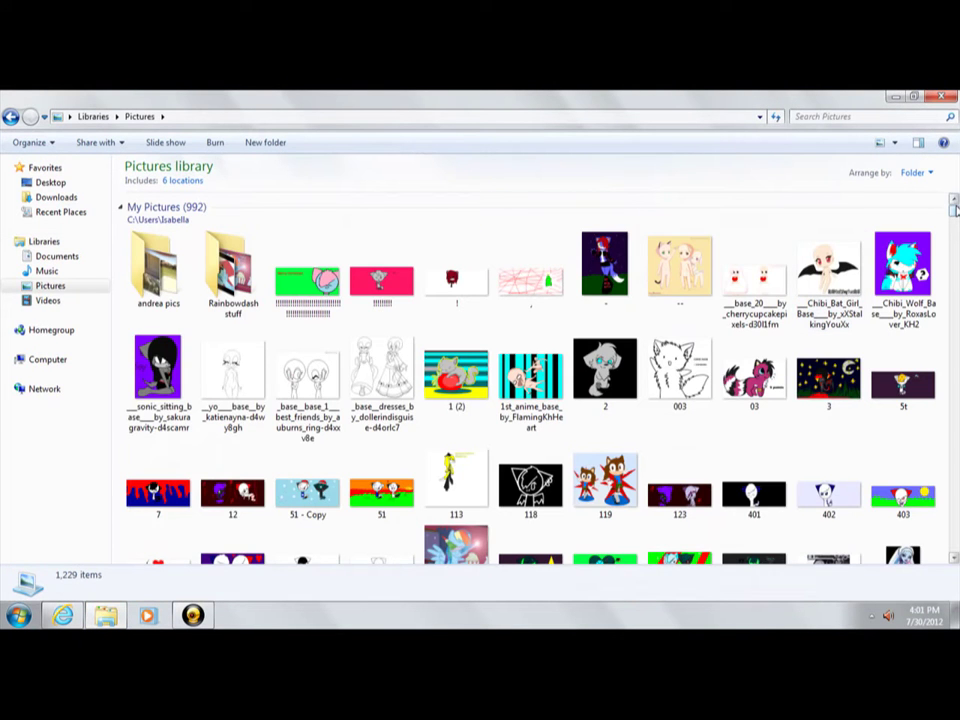
mouse_move(954, 203)
mouse_down()
mouse_move(954, 550)
mouse_move(954, 419)
mouse_up()
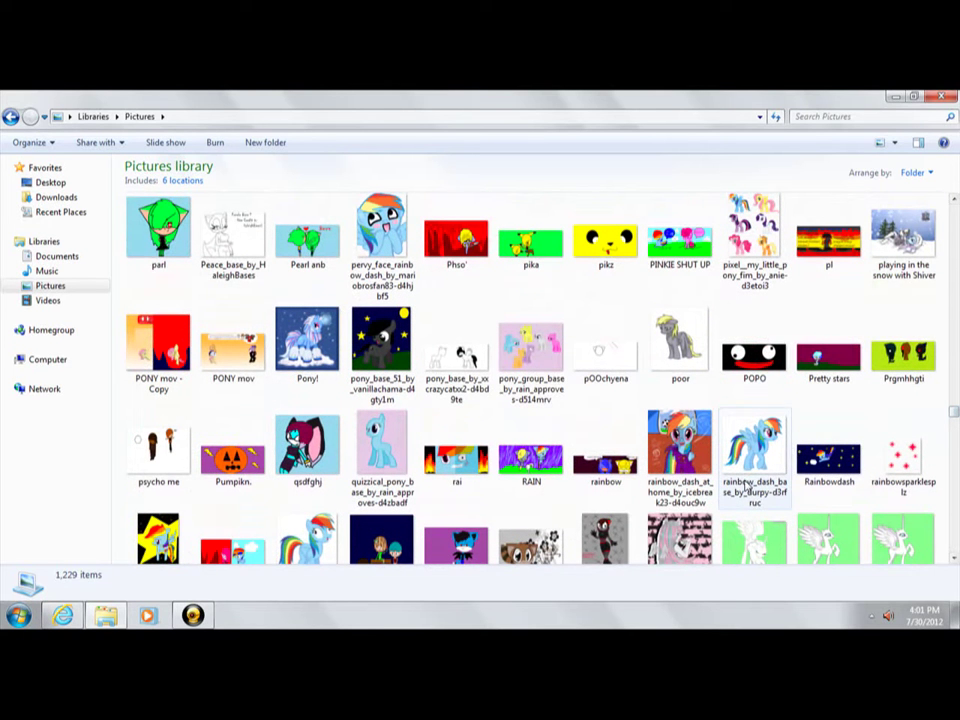
- View rainbow_dash_base_by_durpy-d3rfruc in Photo Gallery, then close the viewer
click(755, 448)
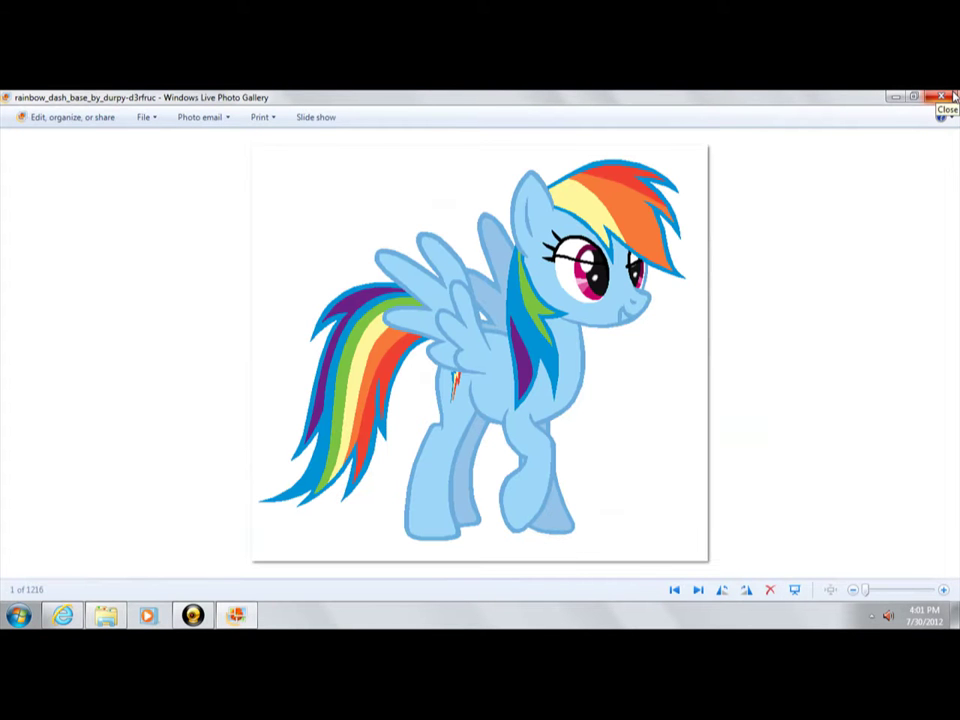
click(953, 97)
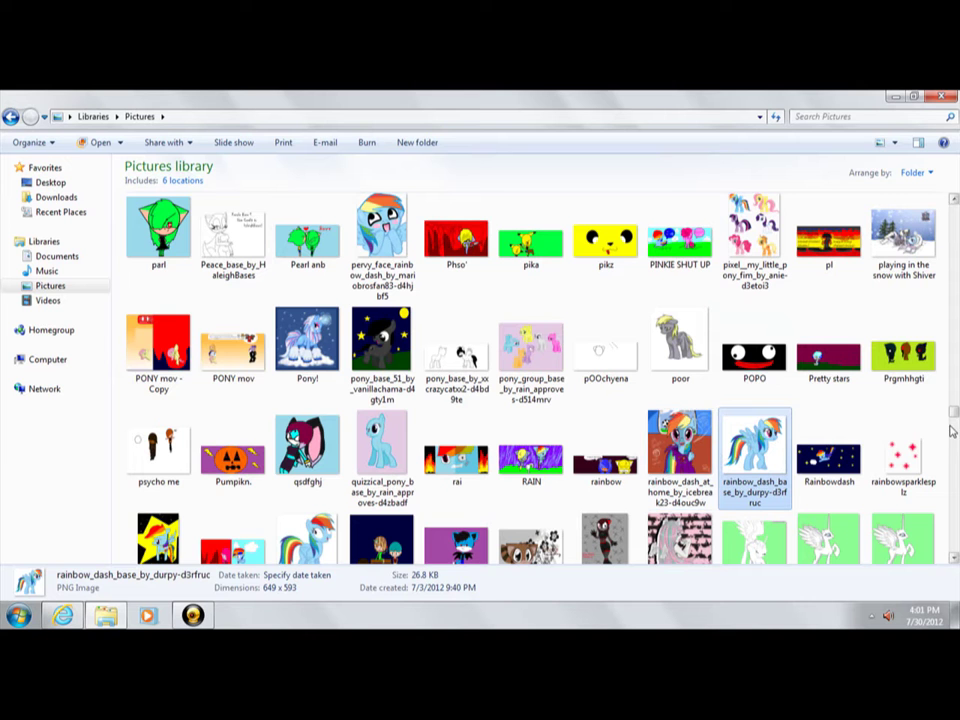
- Scroll the Pictures library back up to the M files and select Me pony
drag(953, 413, 953, 386)
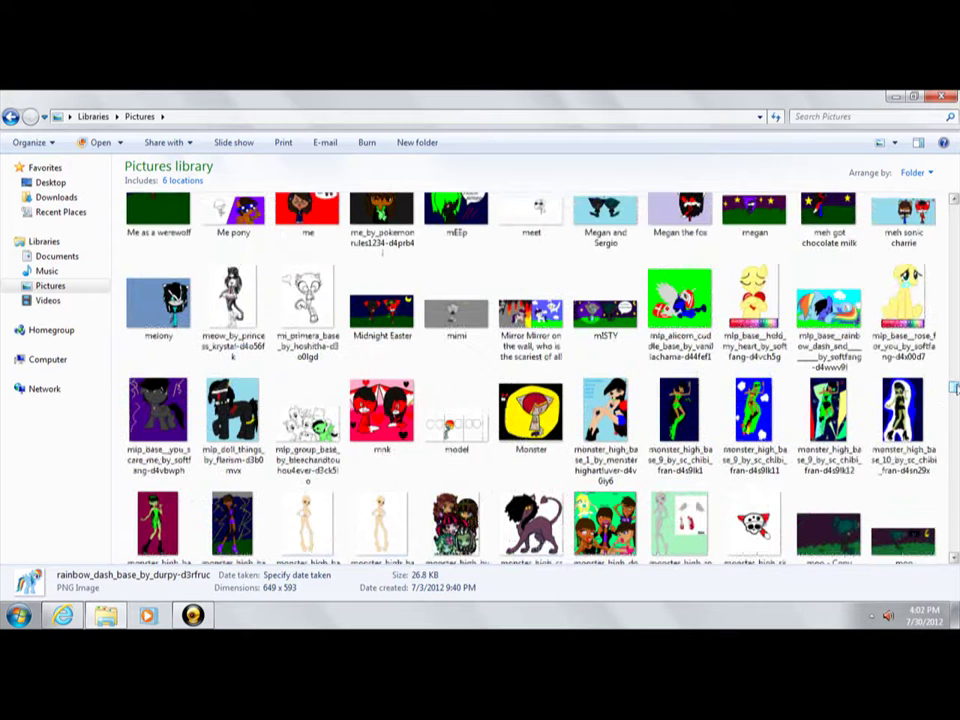
click(195, 615)
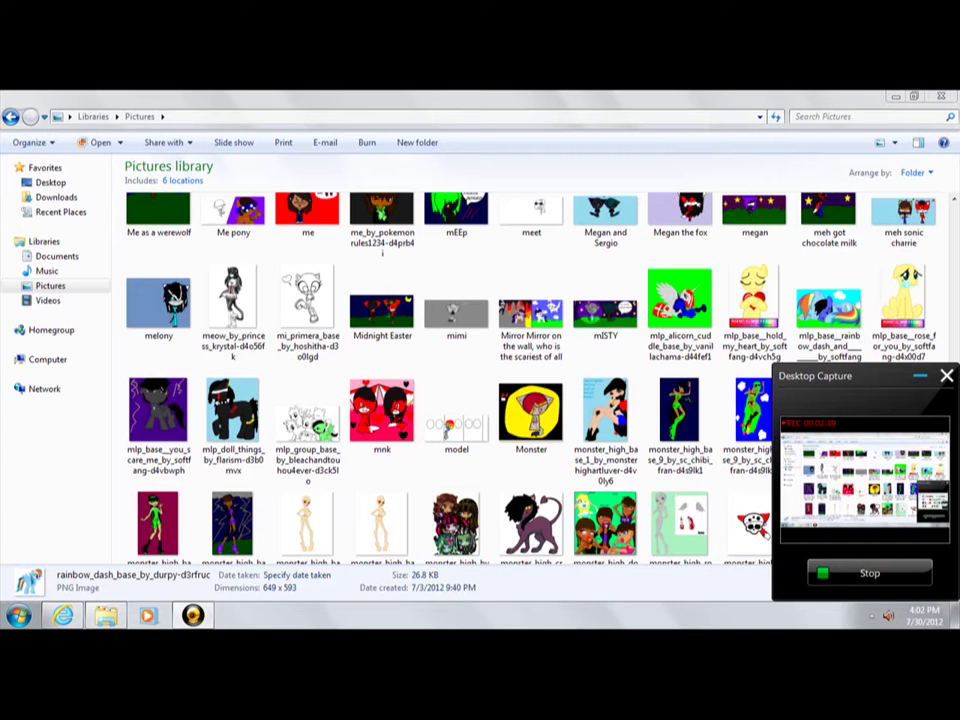
click(919, 376)
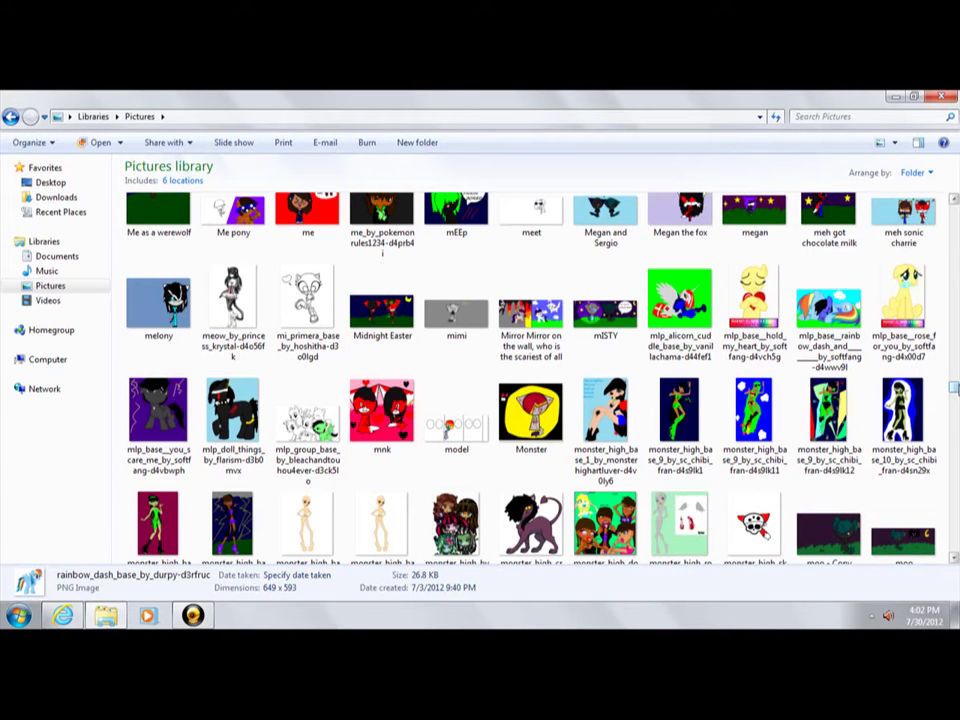
scroll(955, 388, up, 2)
scroll(955, 385, up, 1)
scroll(955, 383, up, 1)
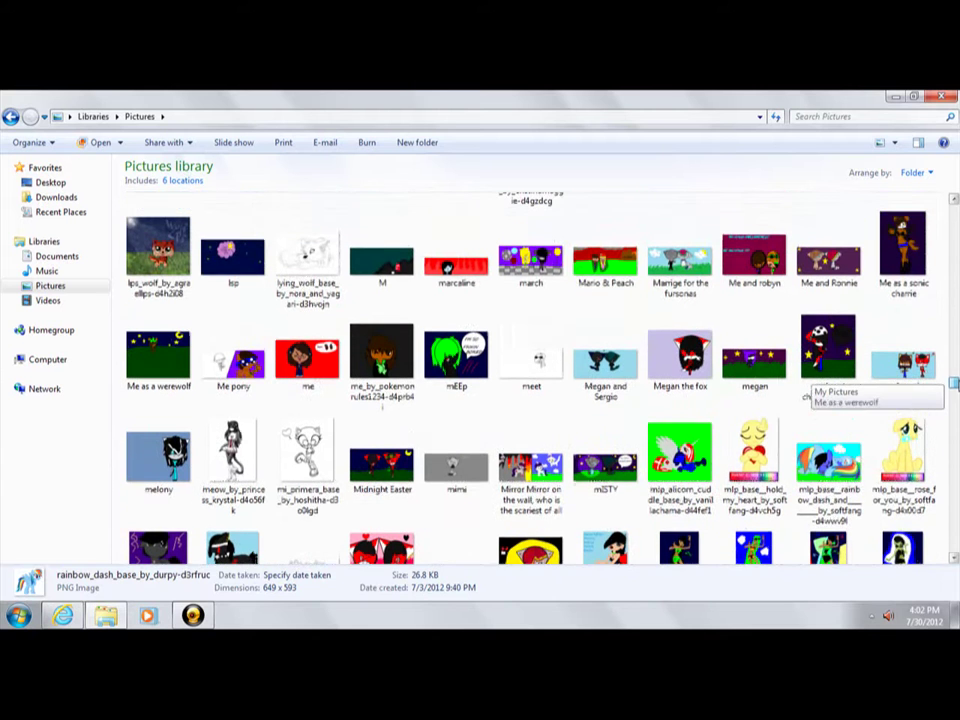
click(266, 366)
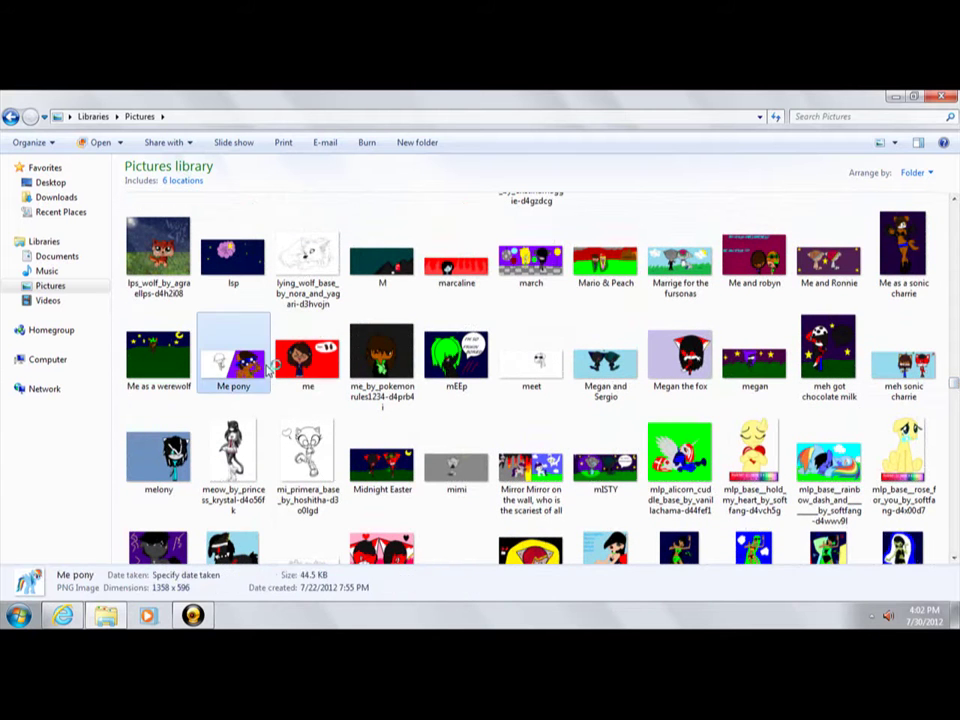
- Open Me pony full size in Photo Gallery, then close the viewer
double_click(271, 366)
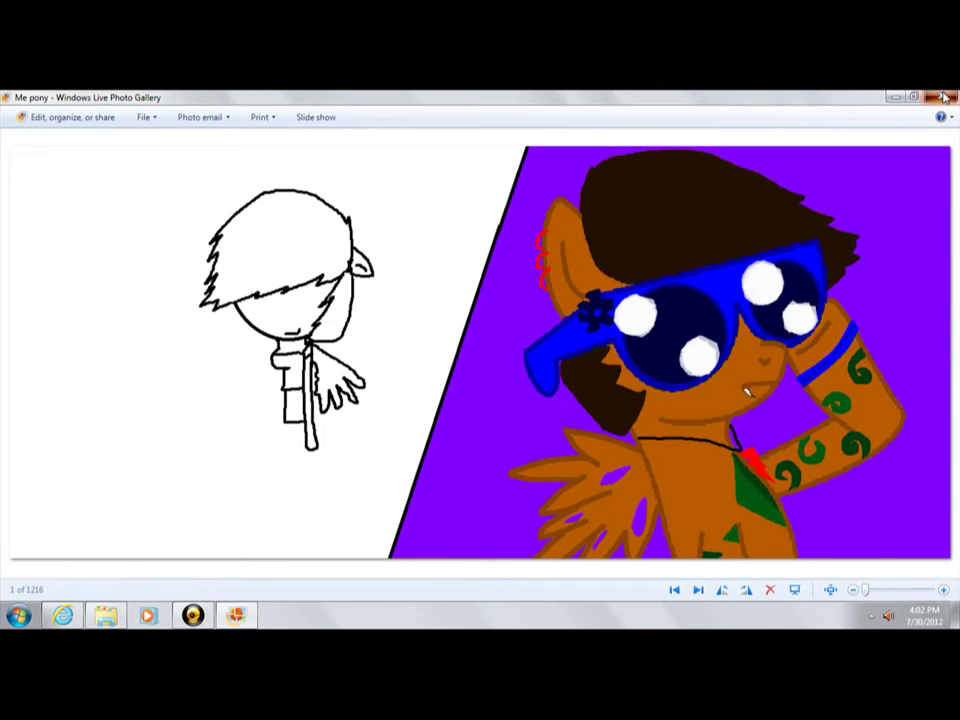
click(944, 97)
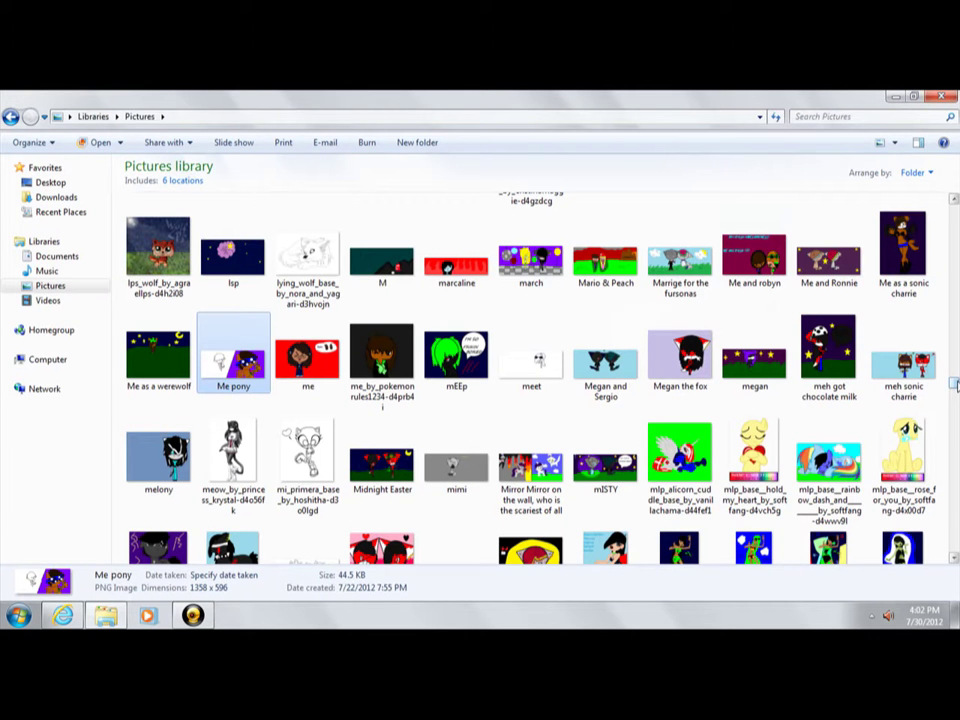
drag(954, 384, 954, 317)
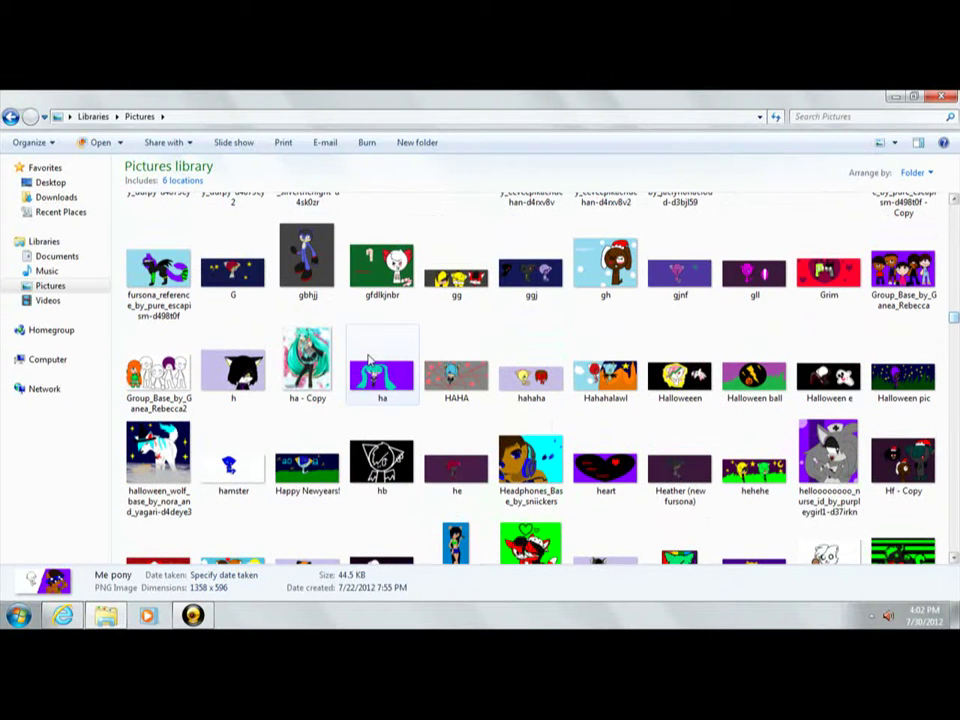
click(158, 372)
double_click(162, 365)
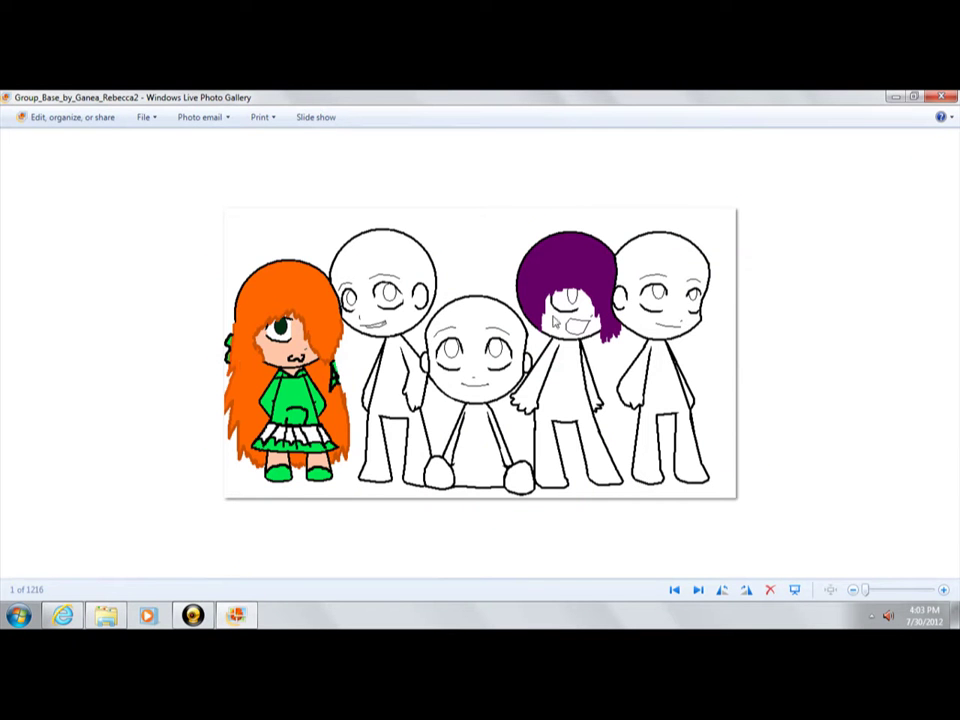
click(945, 97)
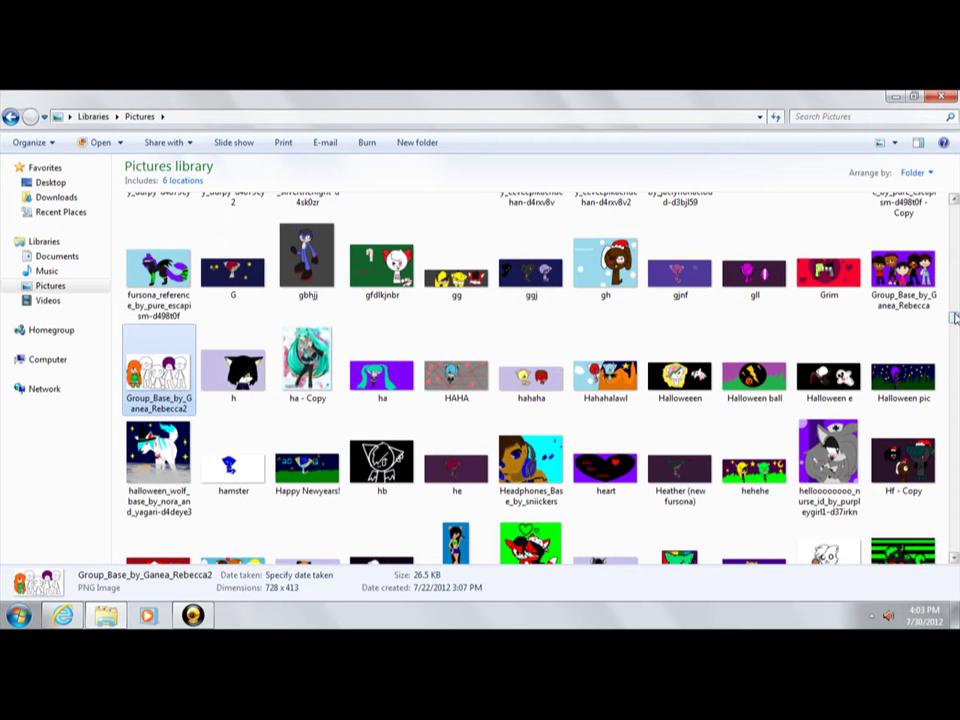
scroll(955, 318, up, 2)
scroll(955, 316, up, 2)
scroll(955, 314, up, 2)
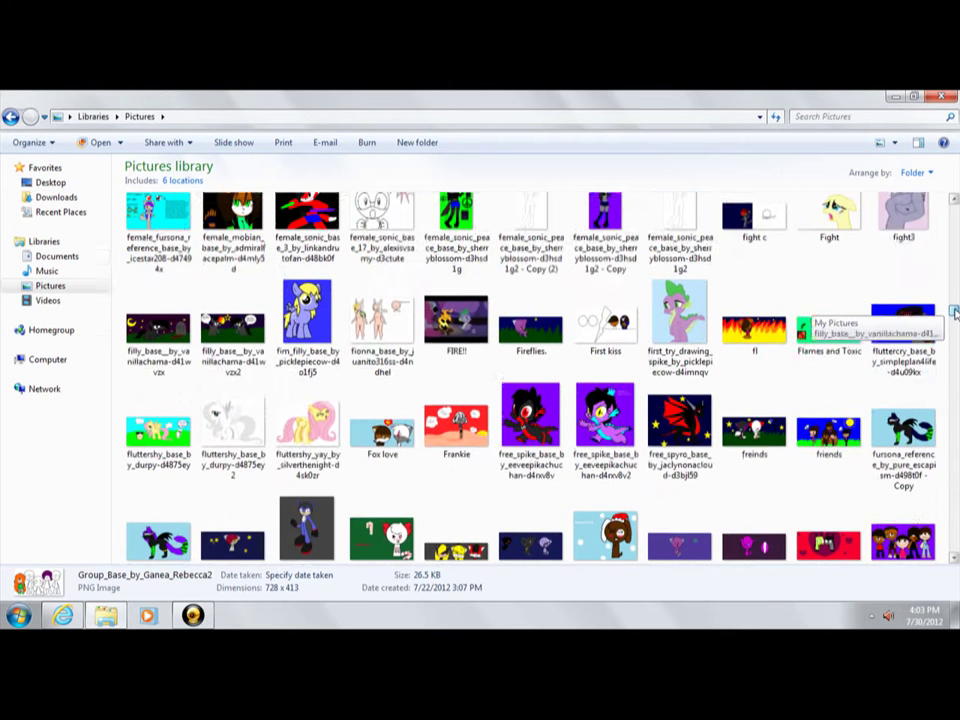
scroll(955, 313, up, 1)
scroll(955, 312, up, 1)
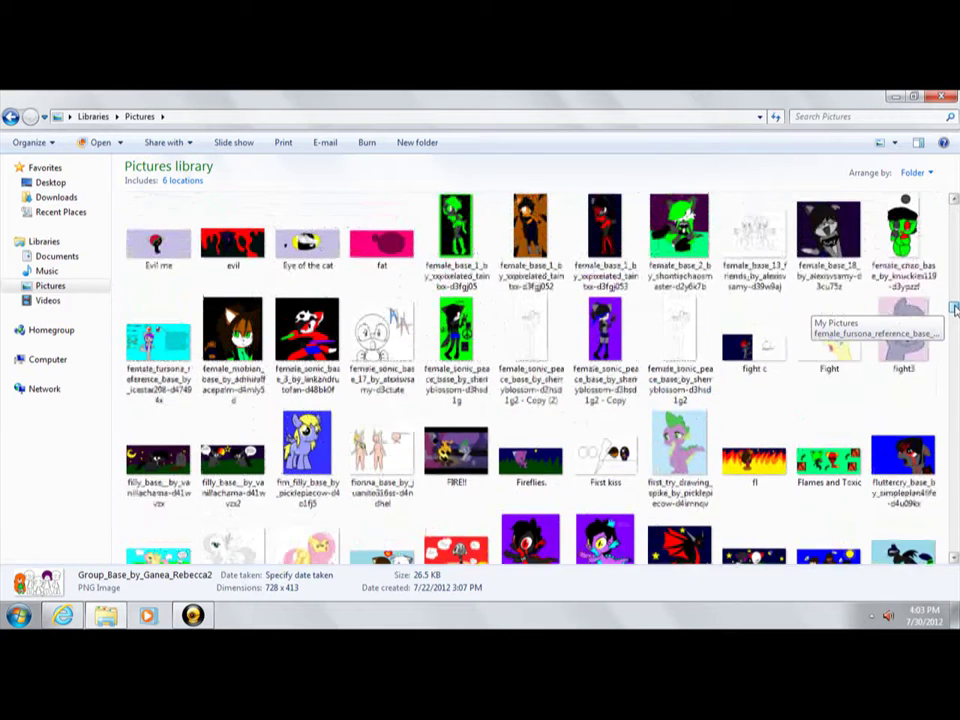
scroll(955, 310, up, 2)
scroll(955, 306, up, 2)
scroll(955, 304, up, 2)
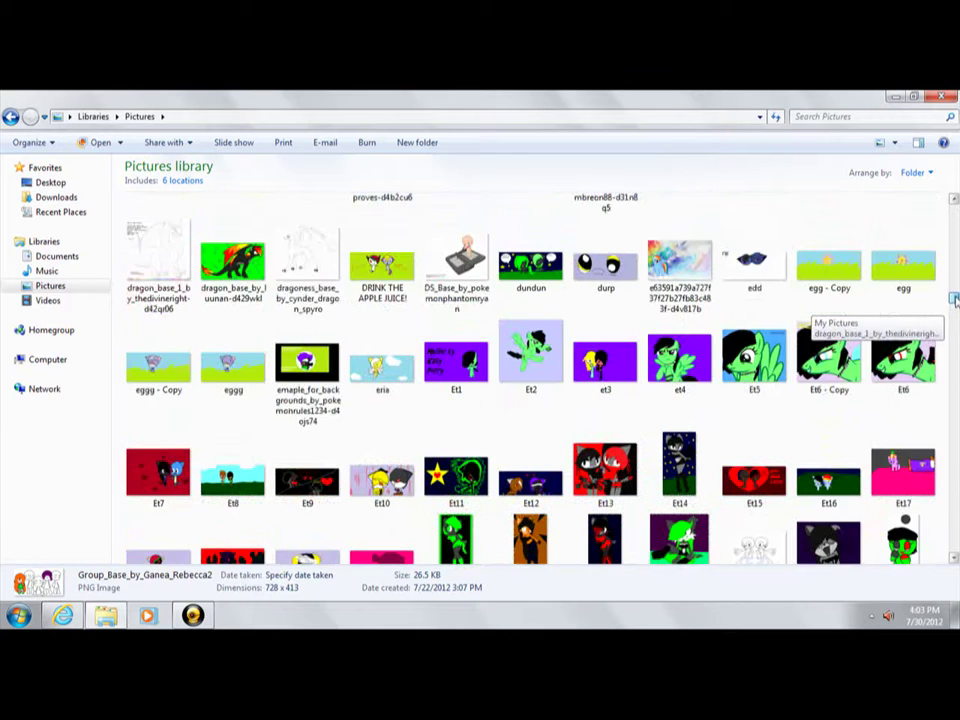
scroll(955, 300, up, 1)
scroll(955, 294, up, 2)
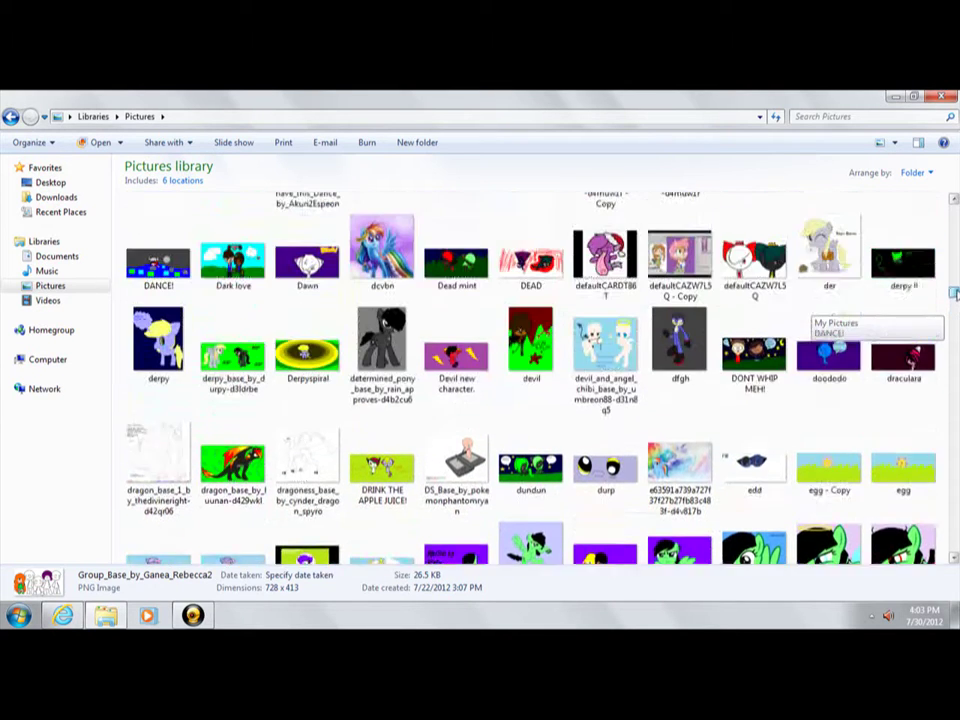
scroll(955, 289, up, 3)
scroll(955, 286, up, 1)
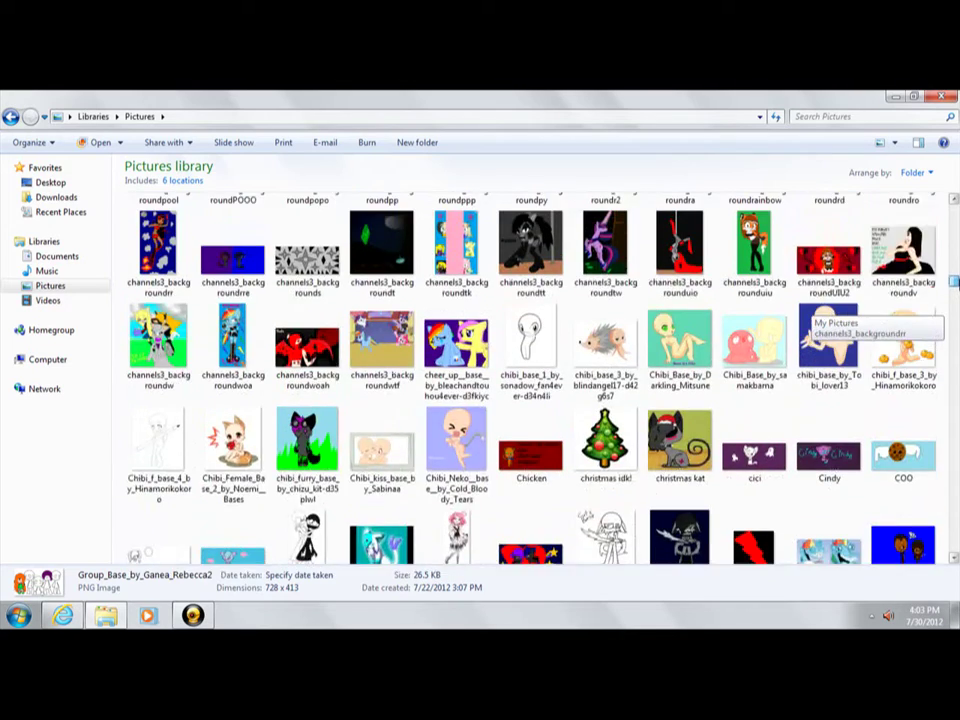
scroll(955, 282, up, 1)
scroll(955, 278, up, 1)
scroll(955, 275, up, 1)
scroll(955, 271, up, 1)
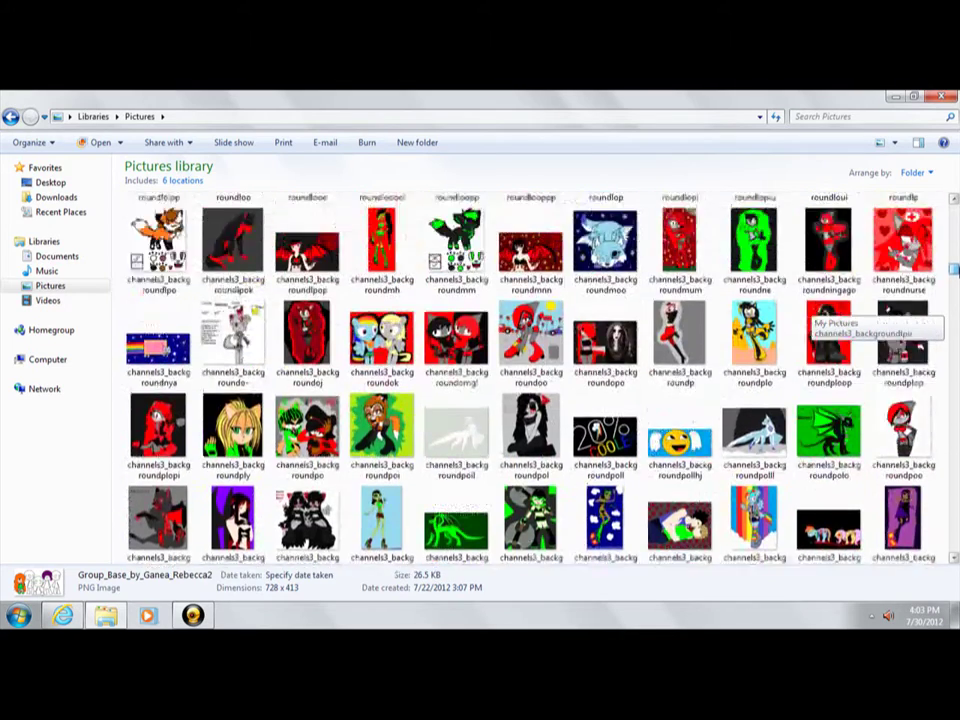
scroll(955, 267, up, 1)
scroll(955, 262, up, 1)
scroll(955, 258, up, 1)
scroll(955, 252, up, 2)
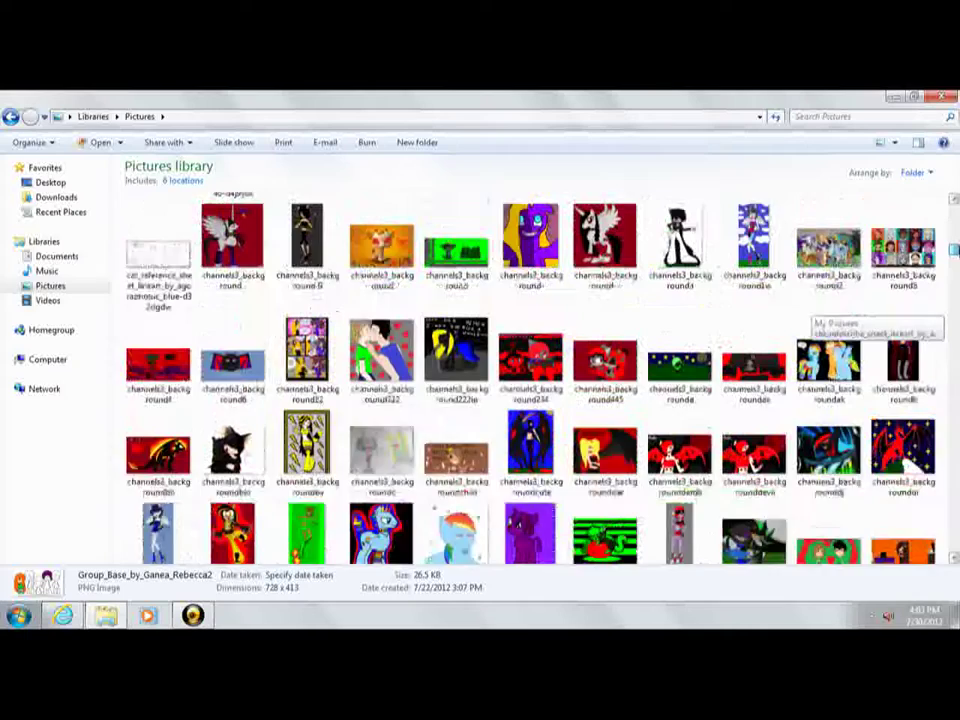
scroll(955, 246, up, 1)
scroll(955, 244, up, 1)
scroll(955, 241, up, 2)
scroll(955, 238, up, 1)
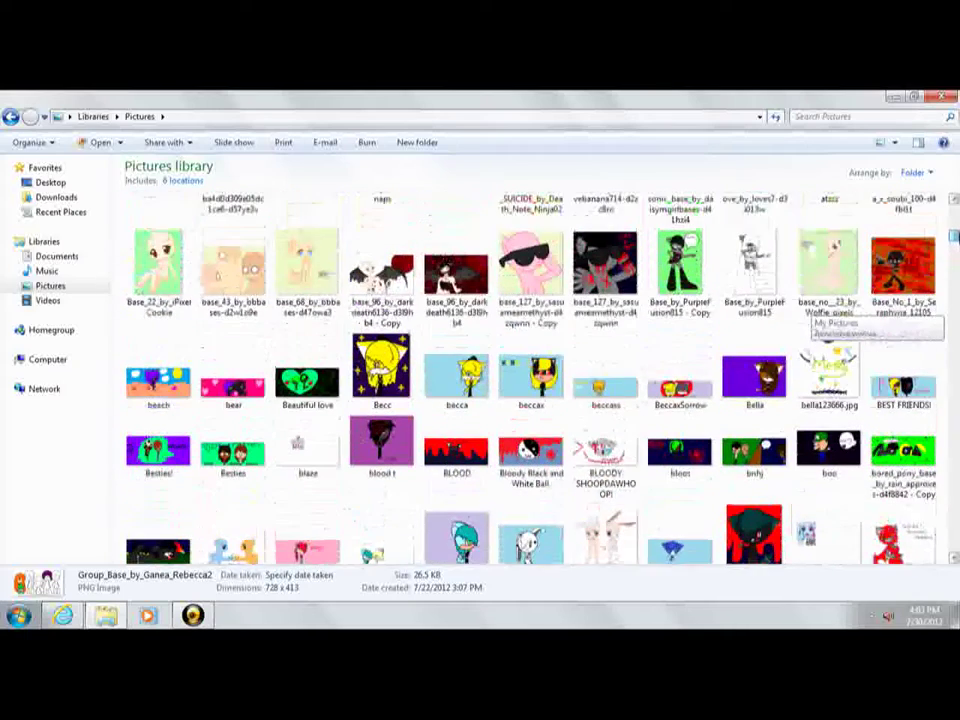
scroll(955, 235, up, 1)
scroll(955, 233, up, 1)
scroll(955, 232, up, 1)
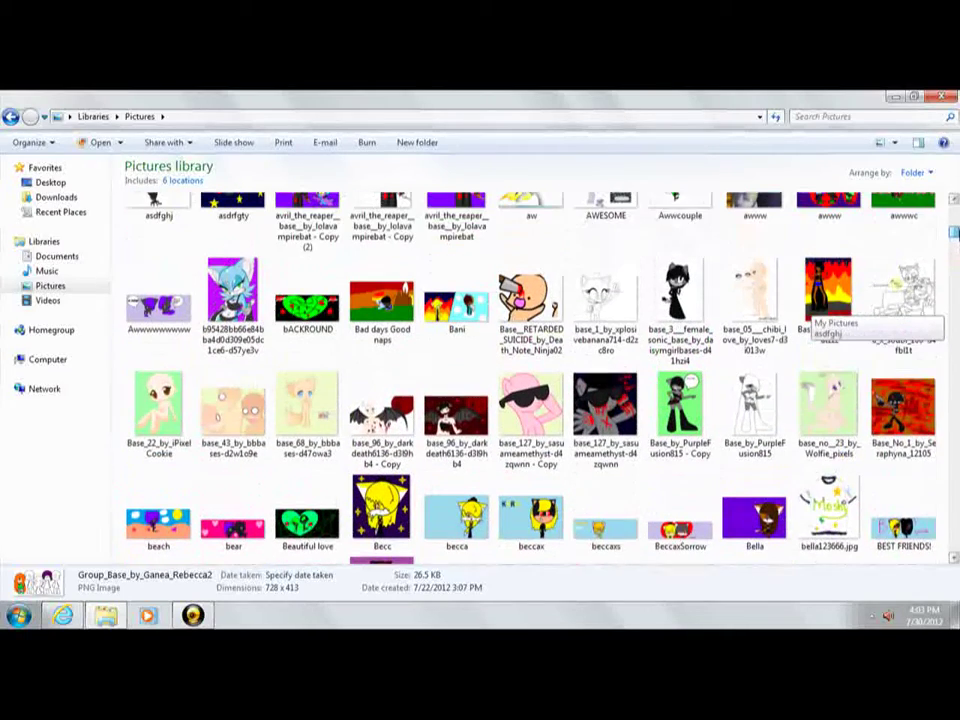
scroll(955, 231, up, 1)
scroll(955, 230, up, 1)
scroll(955, 228, up, 2)
scroll(955, 226, up, 1)
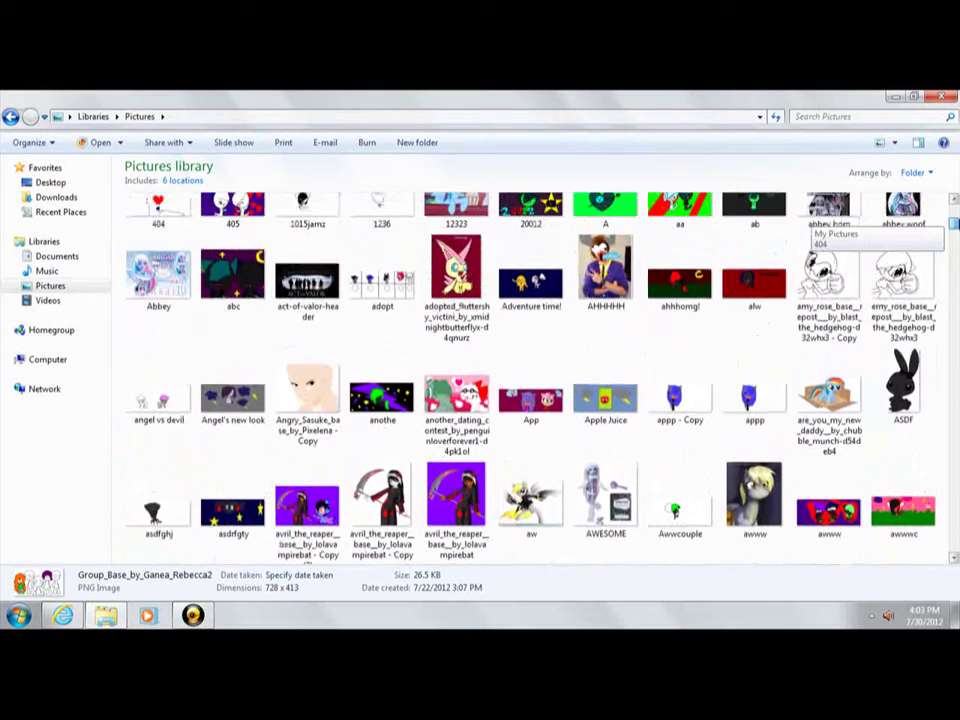
scroll(955, 222, up, 1)
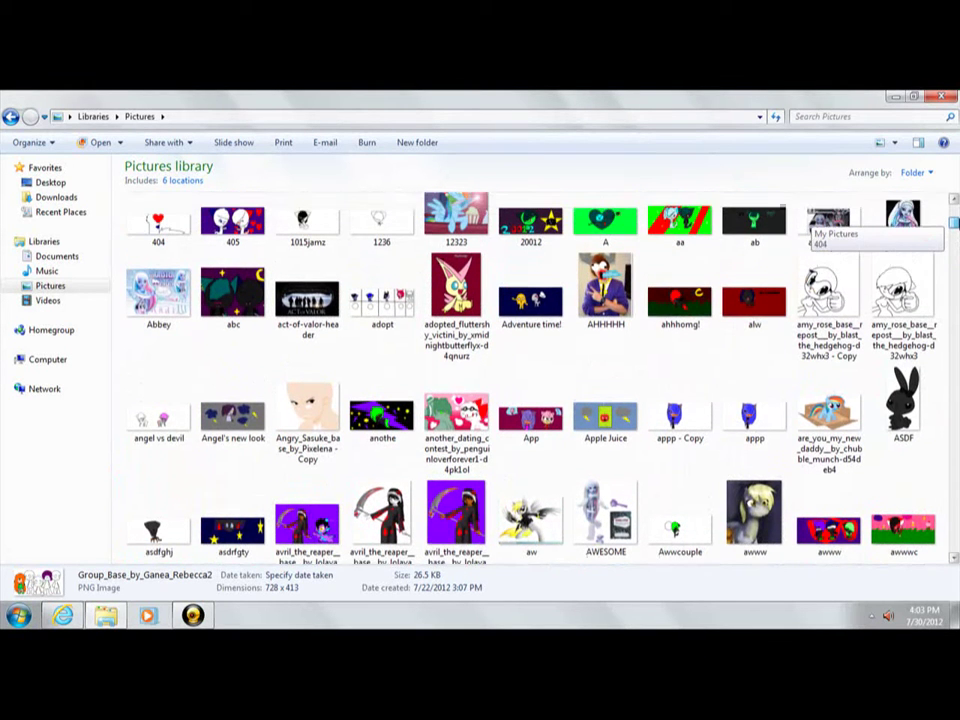
scroll(955, 220, up, 1)
scroll(955, 217, up, 1)
scroll(955, 214, up, 2)
scroll(955, 212, up, 1)
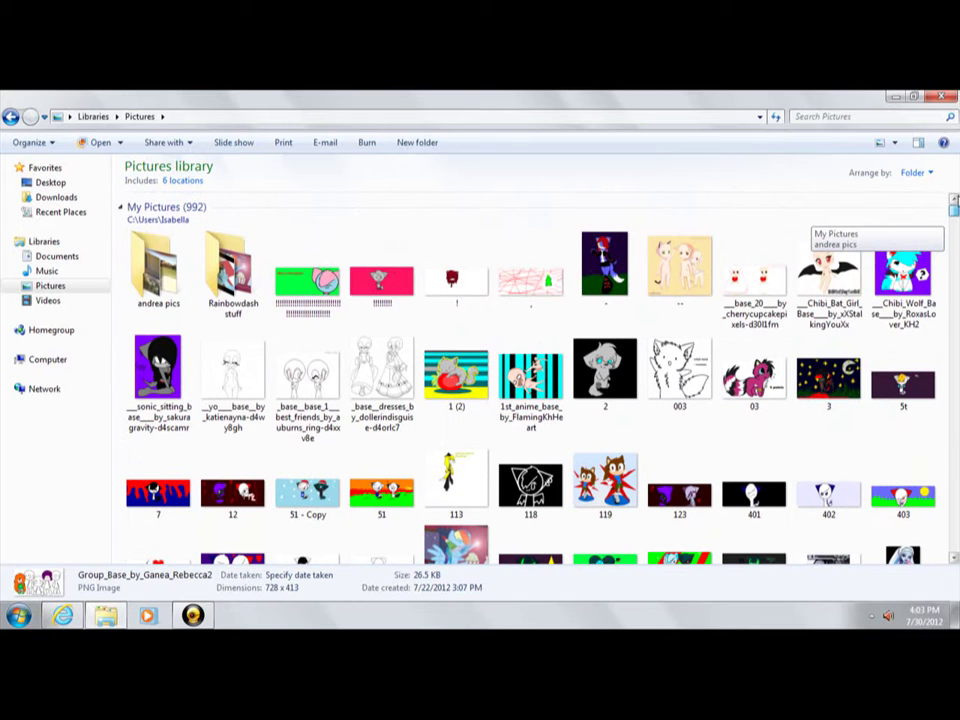
- Arrange the Pictures library by Day and pick Moonlight pic under 7/27/2012
click(921, 176)
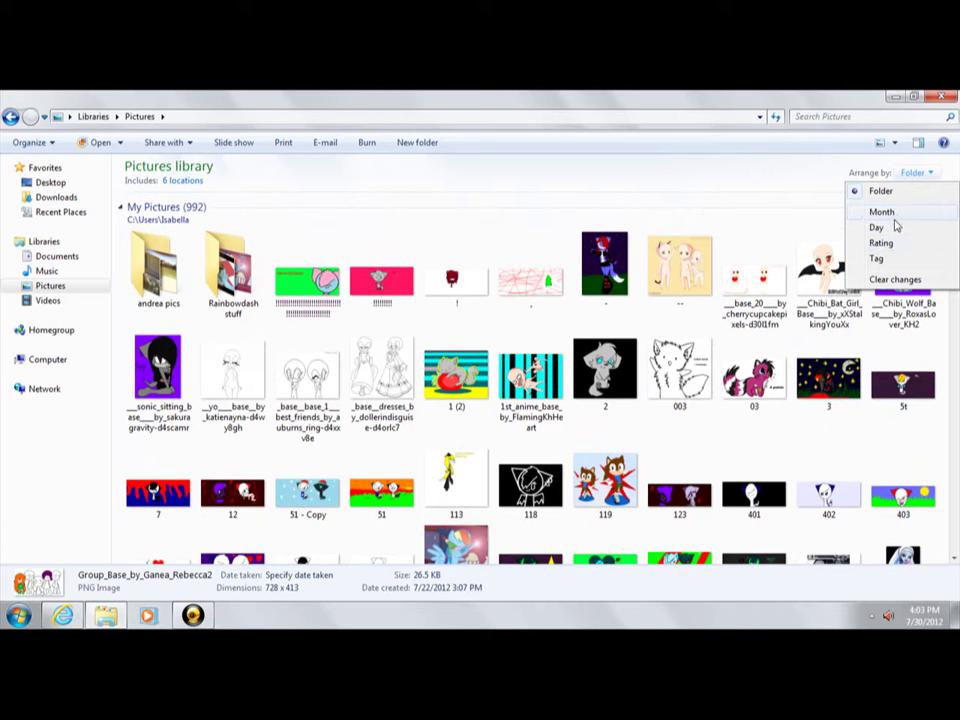
click(887, 228)
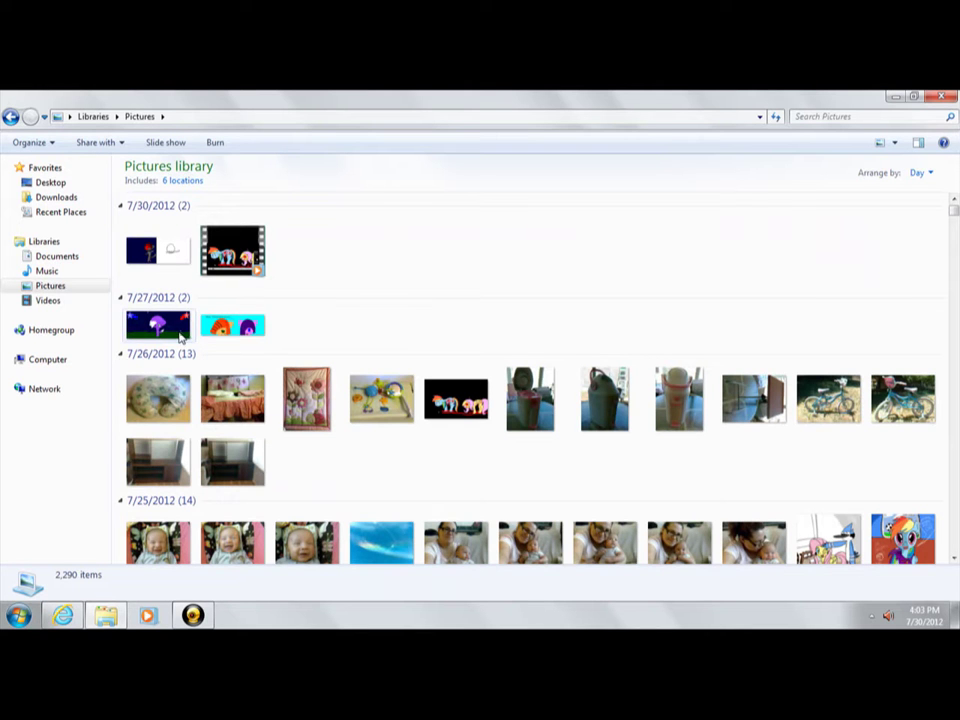
click(181, 338)
double_click(181, 338)
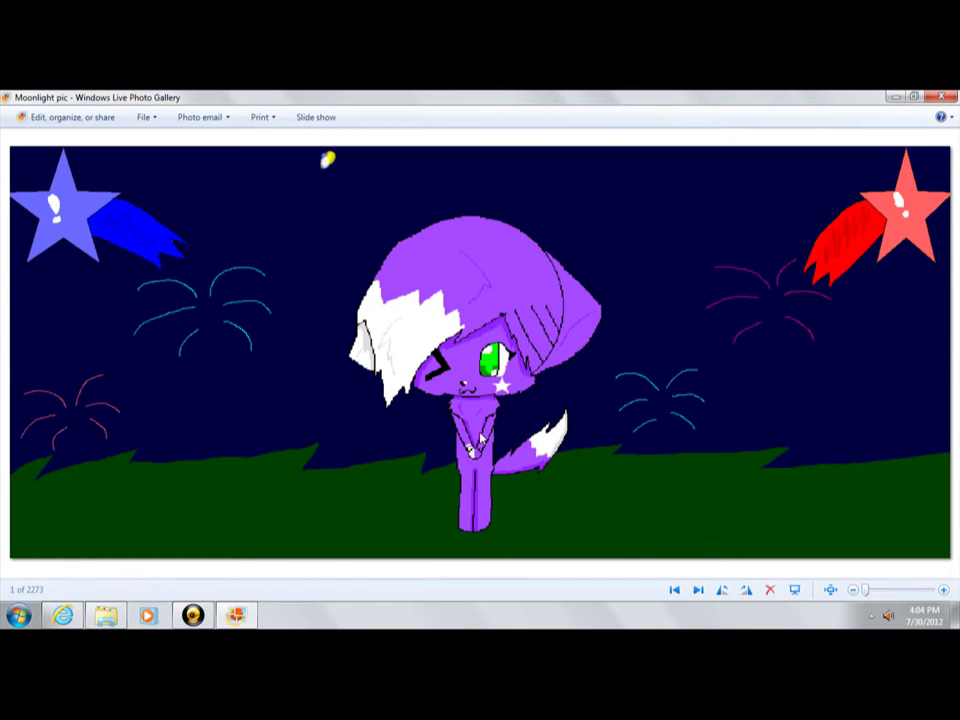
click(941, 97)
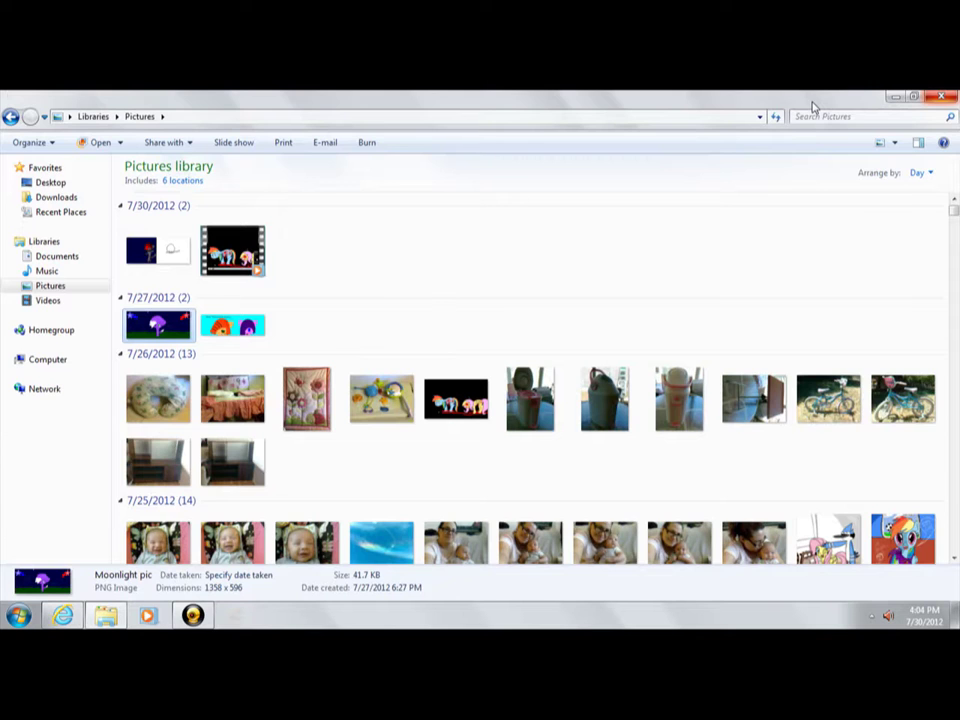
double_click(257, 334)
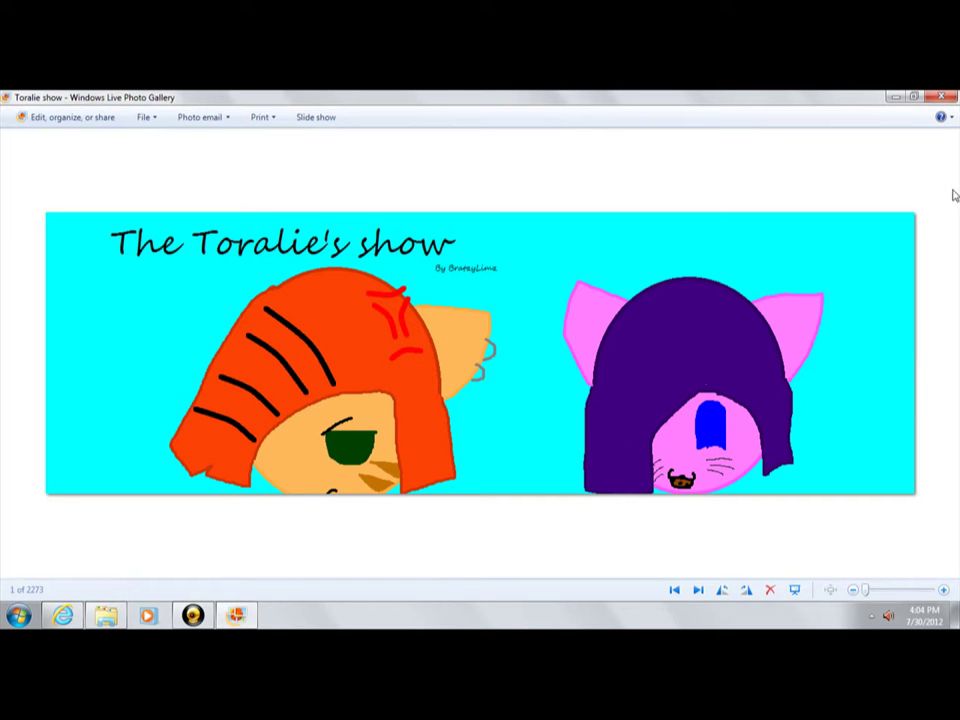
click(947, 98)
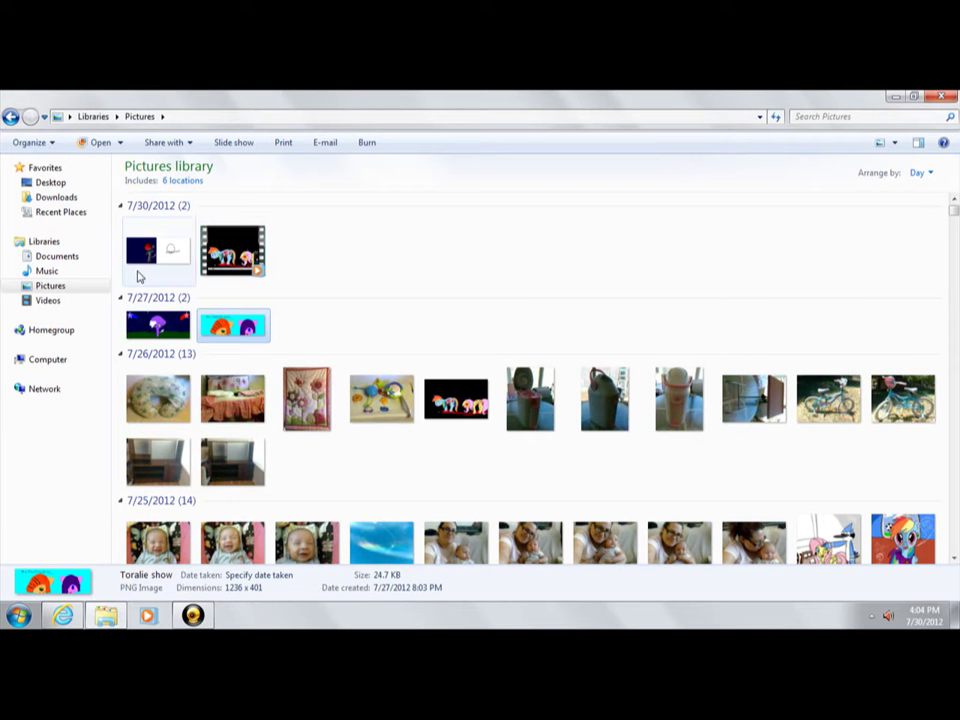
click(146, 262)
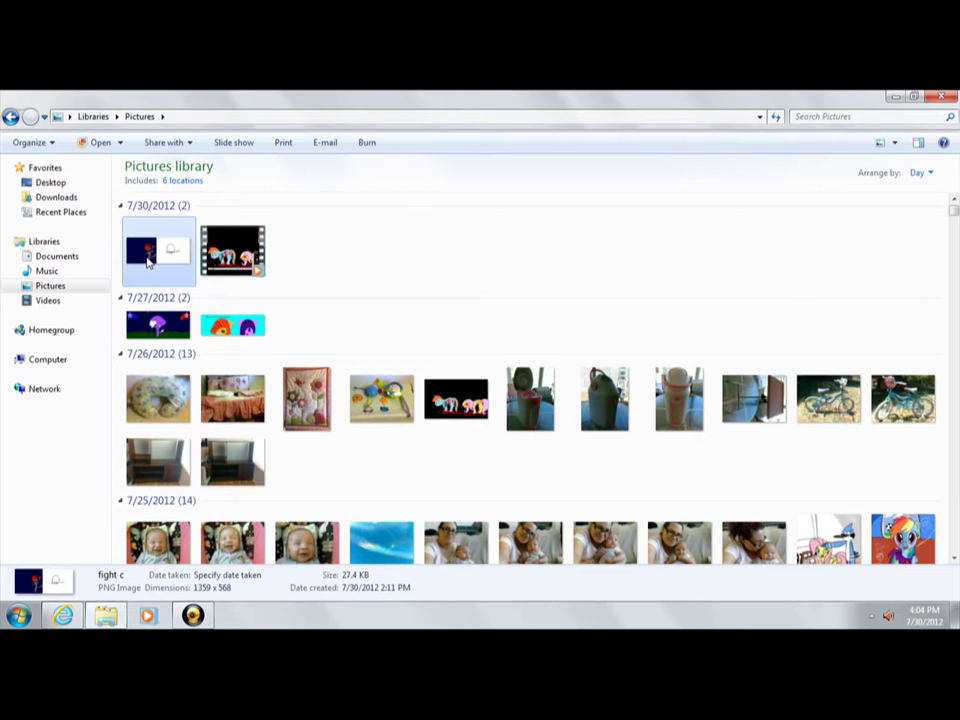
double_click(148, 262)
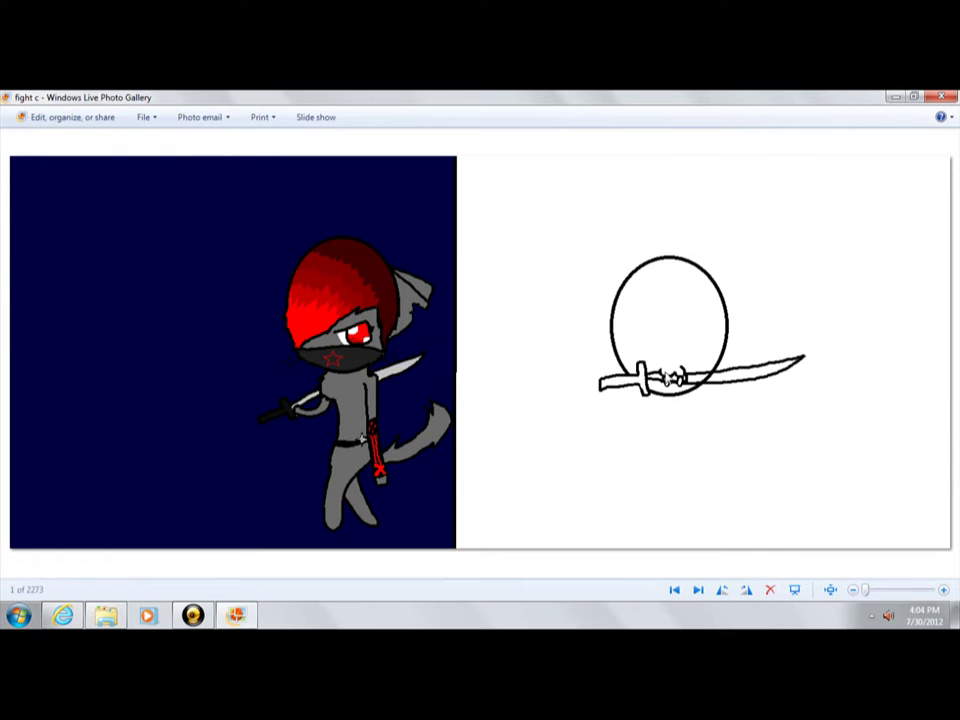
drag(865, 590, 882, 590)
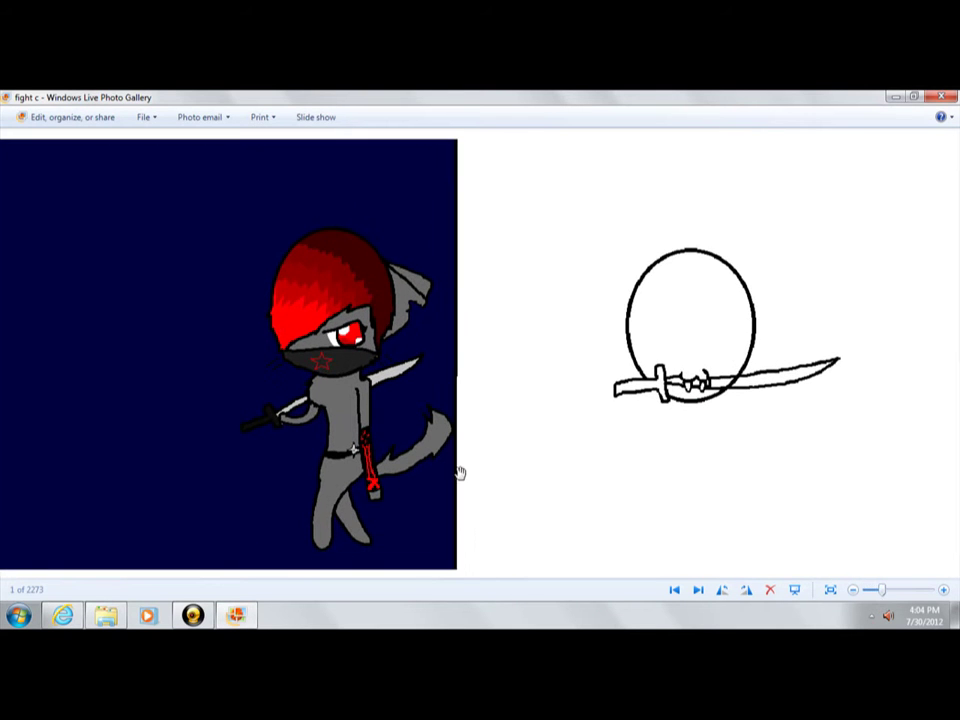
drag(602, 467, 634, 466)
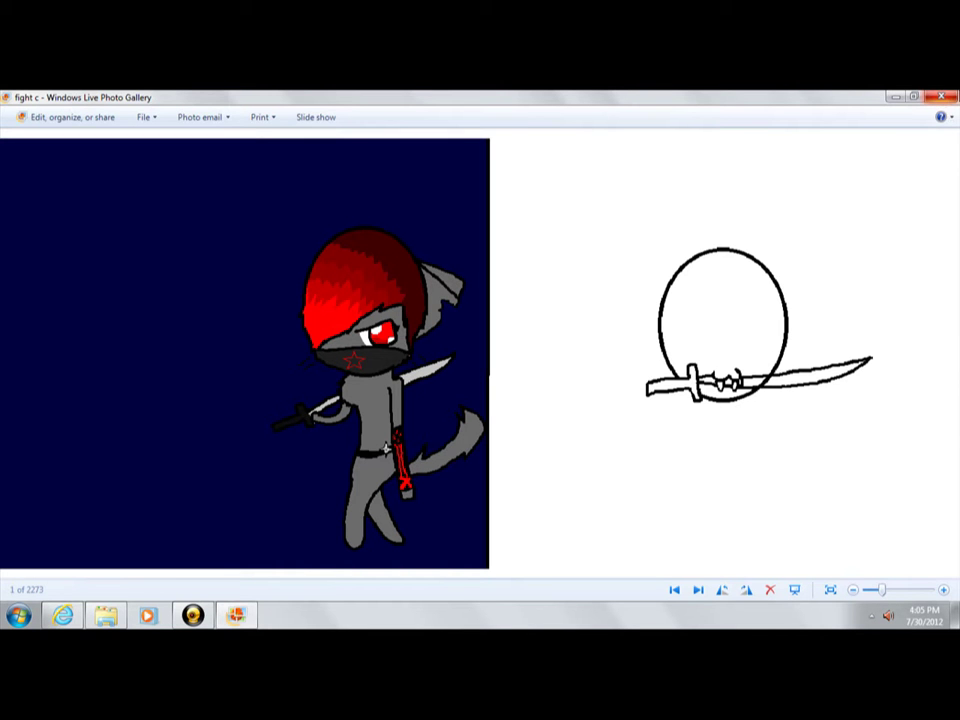
click(956, 96)
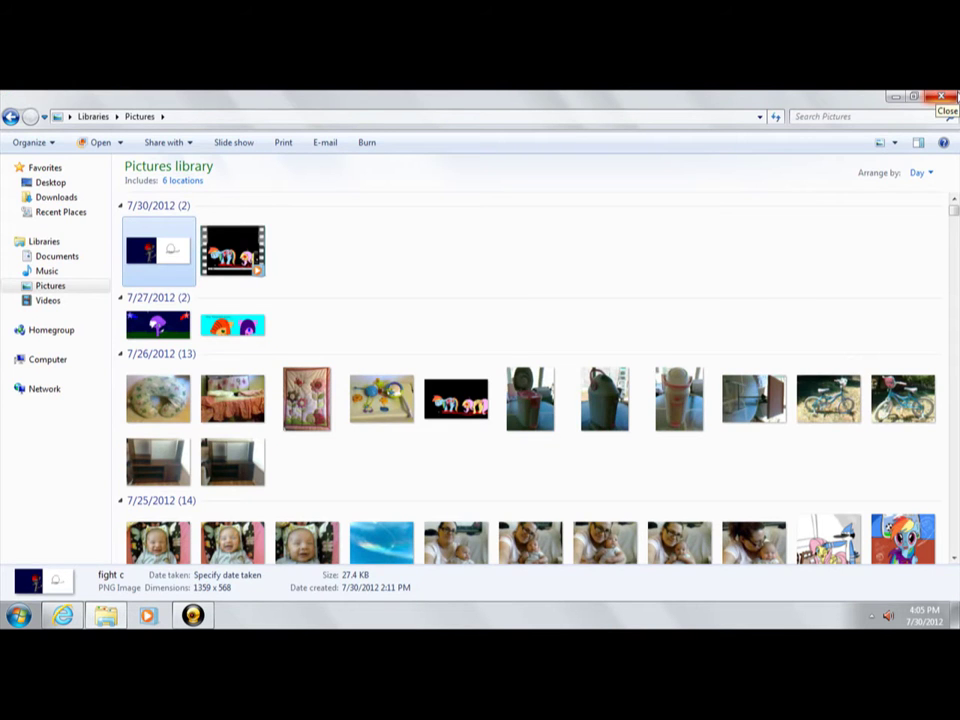
- Close Explorer and list the Mia the cat channel's 81 uploaded videos
click(956, 96)
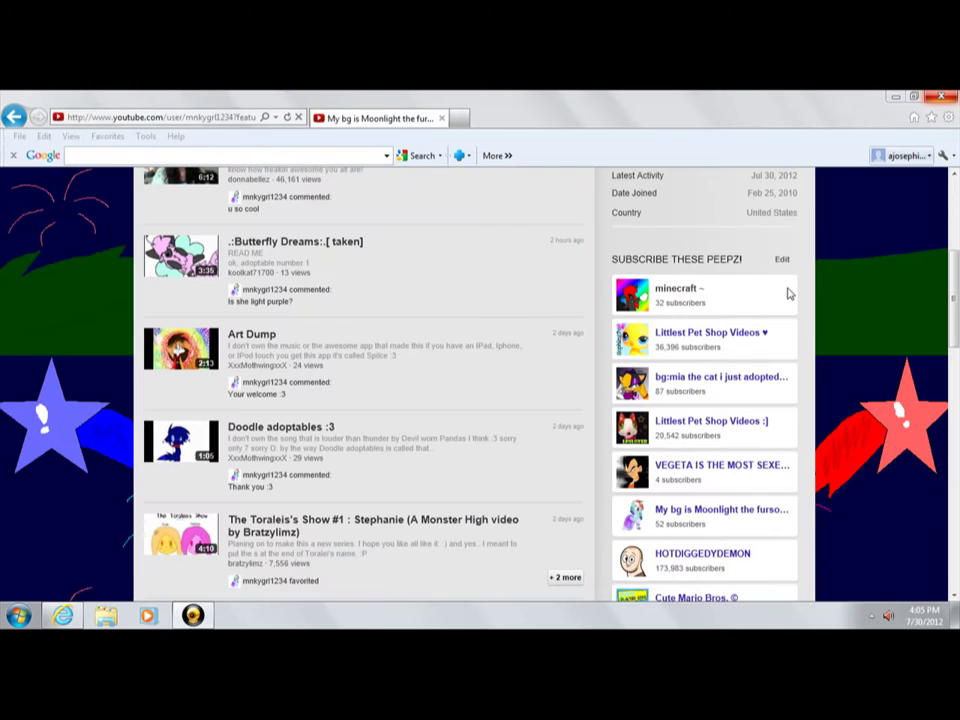
click(767, 380)
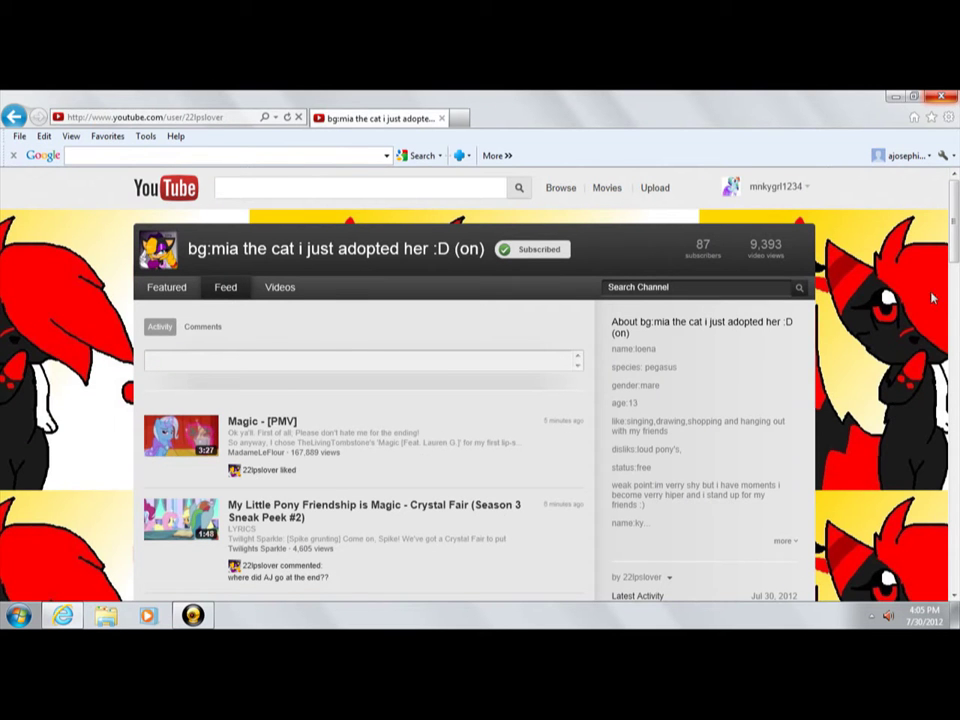
scroll(480, 400, down, 1)
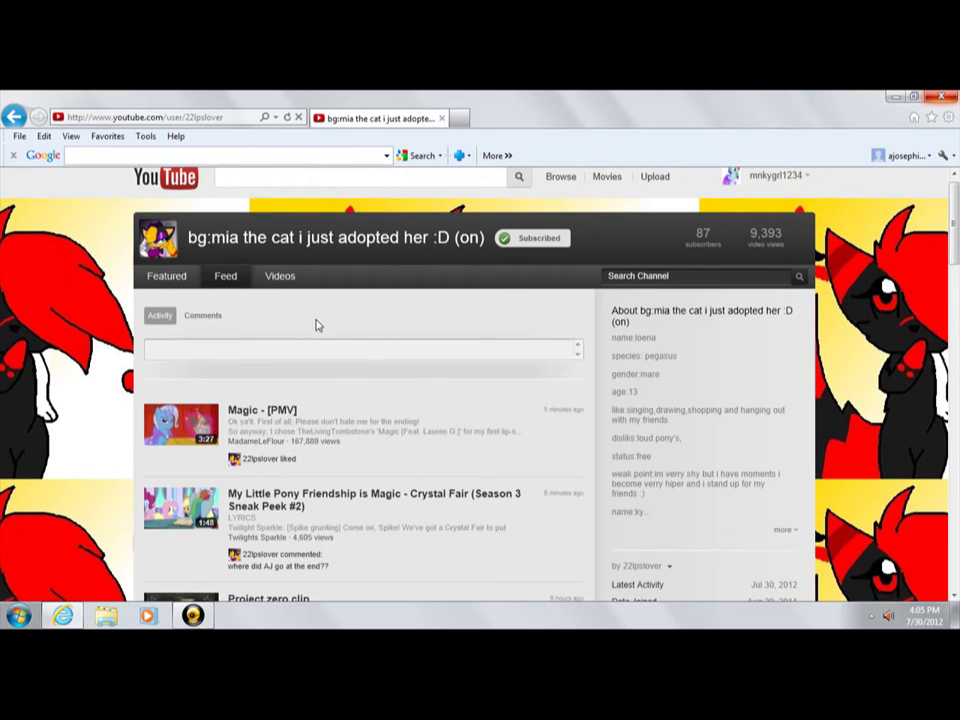
click(280, 277)
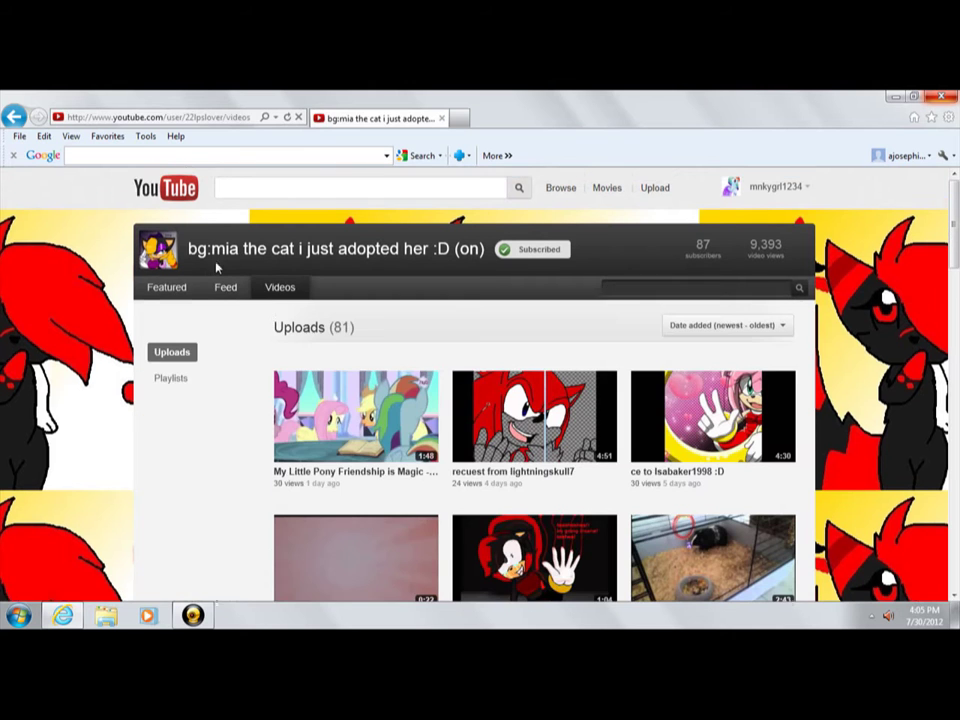
click(776, 192)
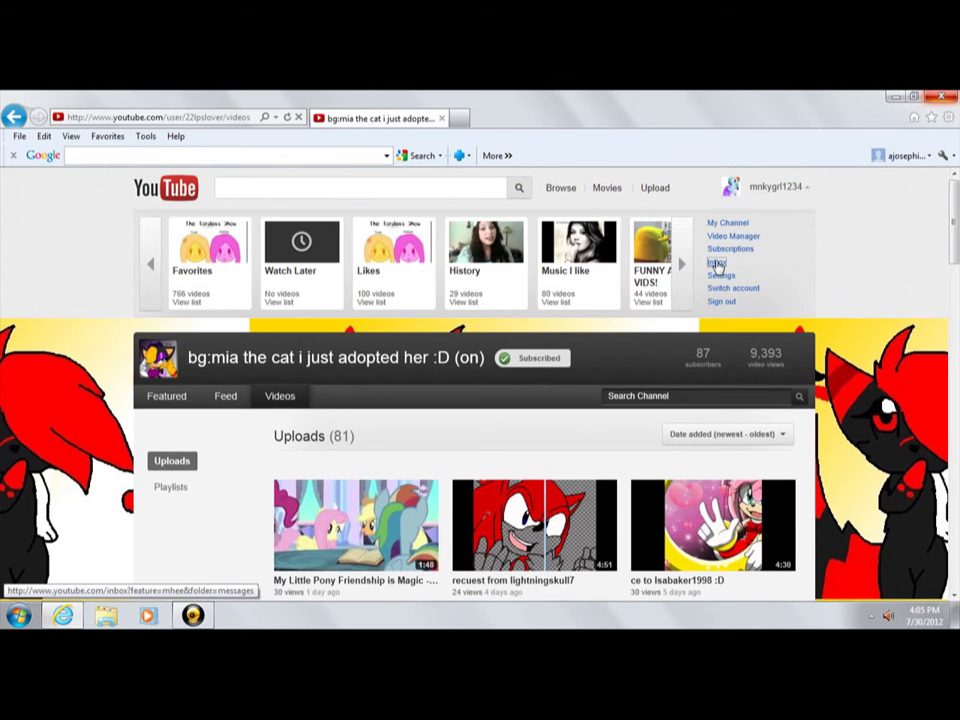
- Load the Personal Messages inbox from the account menu, then bring up the recording controls
click(717, 263)
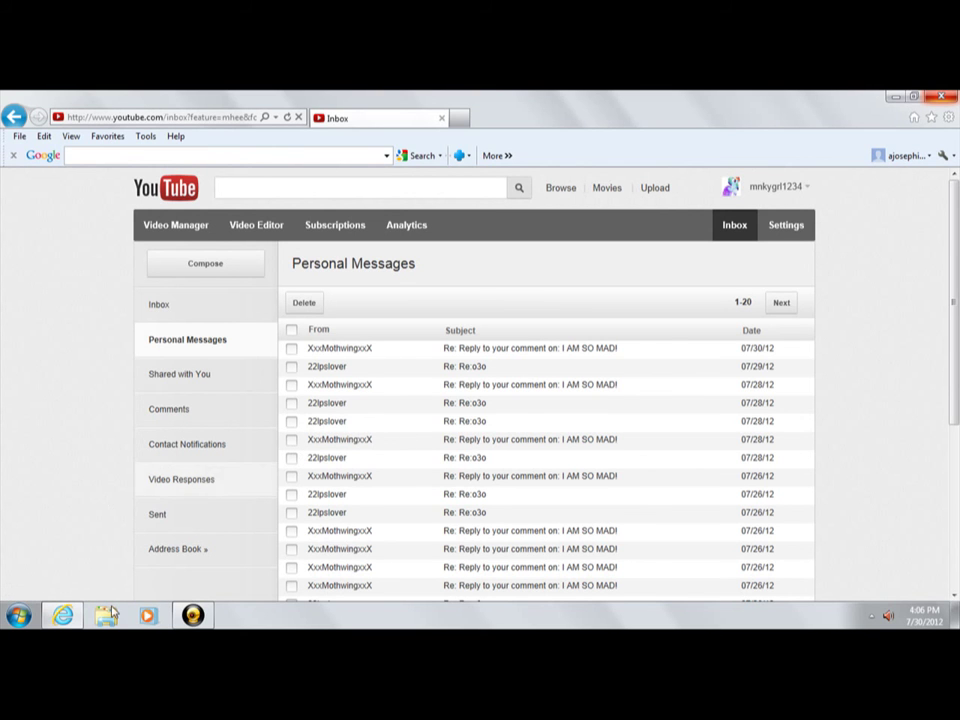
click(192, 614)
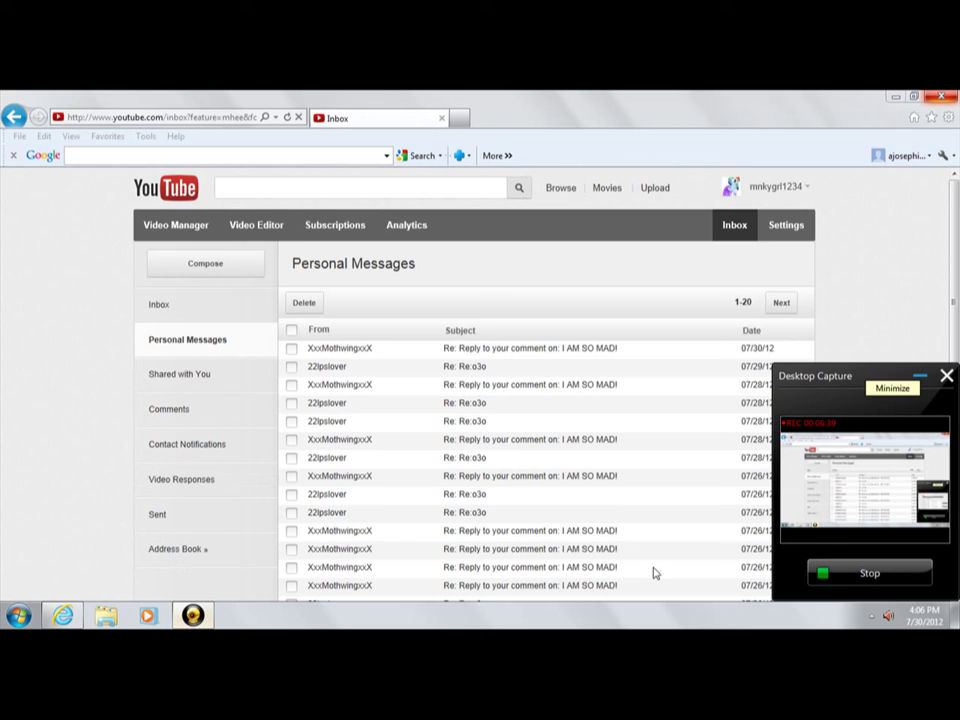